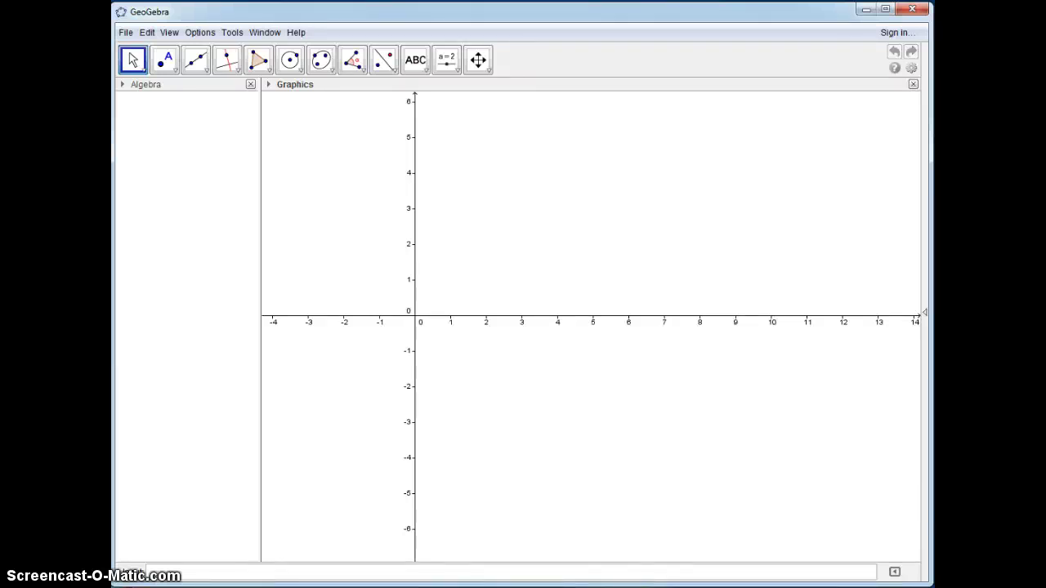
# Pan the empty graphics view so the origin sits near the lower left.
pyautogui.click(478, 60)
pyautogui.moveTo(489, 167); pyautogui.dragTo(353, 313)
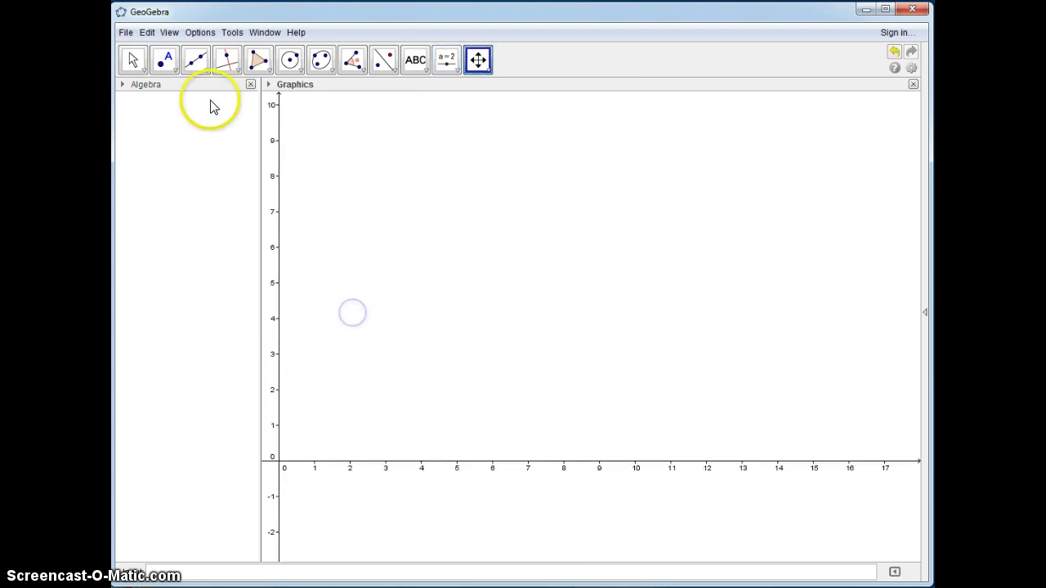
# Draw line a through A and B, place point C, and draw line b through A and C.
pyautogui.click(196, 60)
pyautogui.click(450, 184)
pyautogui.click(671, 185)
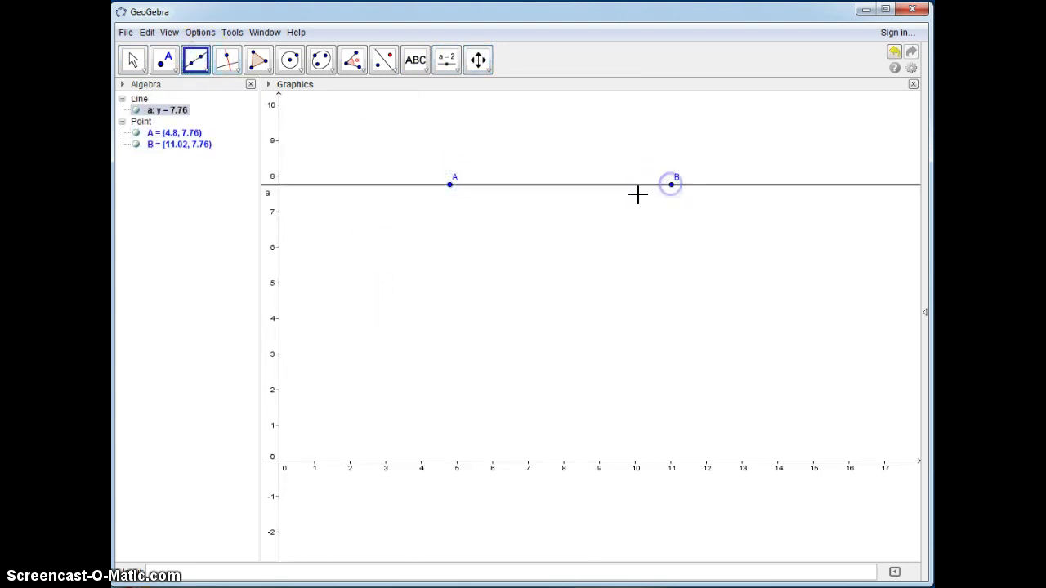
pyautogui.click(164, 59)
pyautogui.click(360, 301)
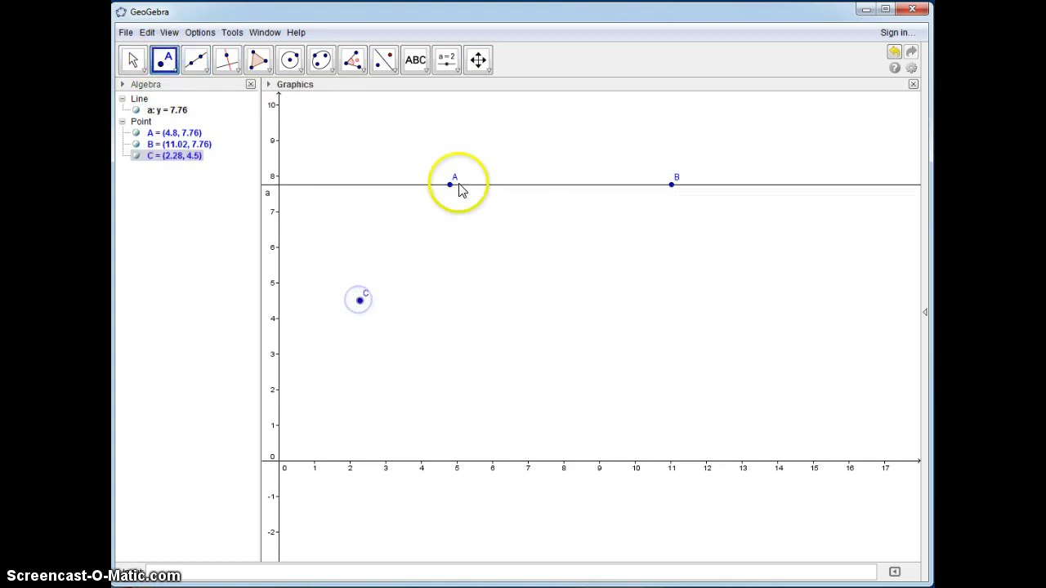
pyautogui.click(200, 62)
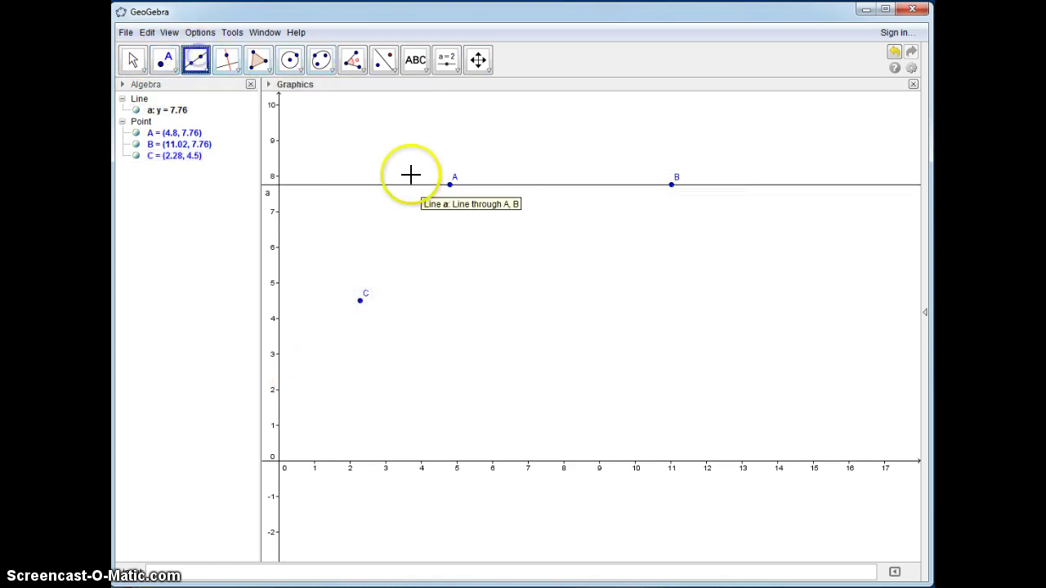
pyautogui.click(449, 183)
pyautogui.click(361, 301)
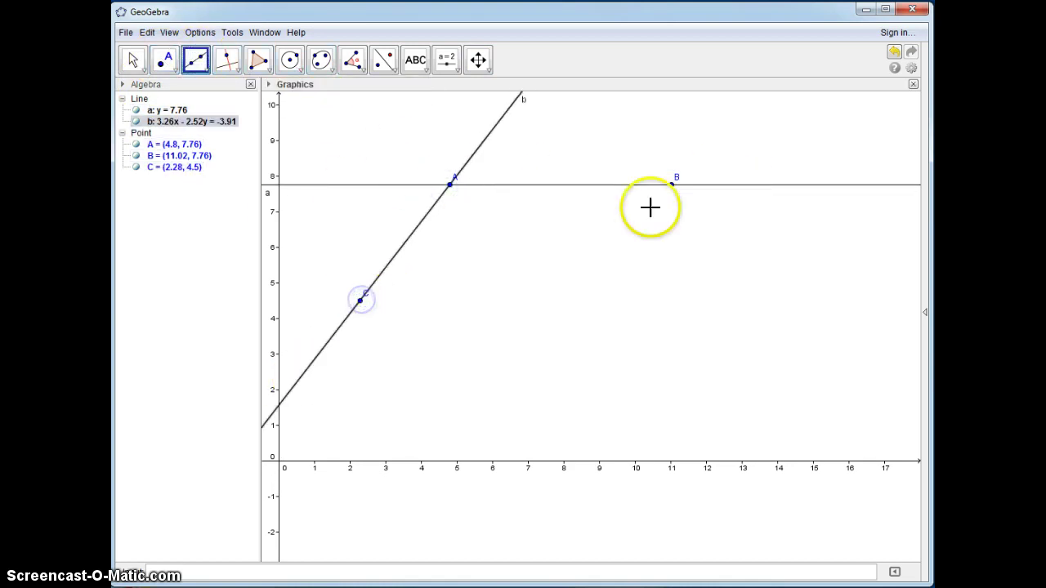
# Draw line c through B parallel to b and line d through C parallel to a.
pyautogui.click(229, 67)
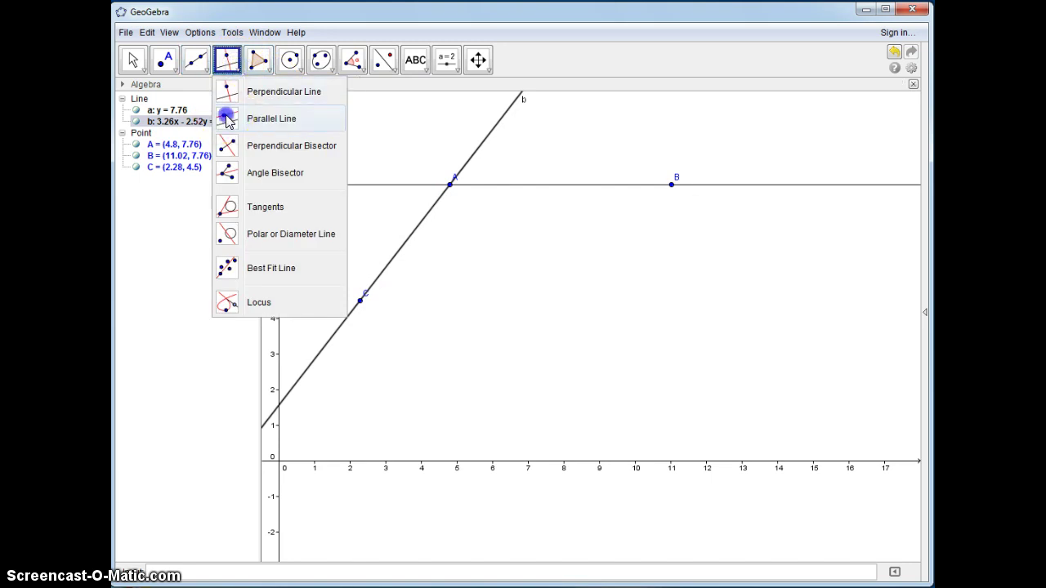
pyautogui.click(237, 118)
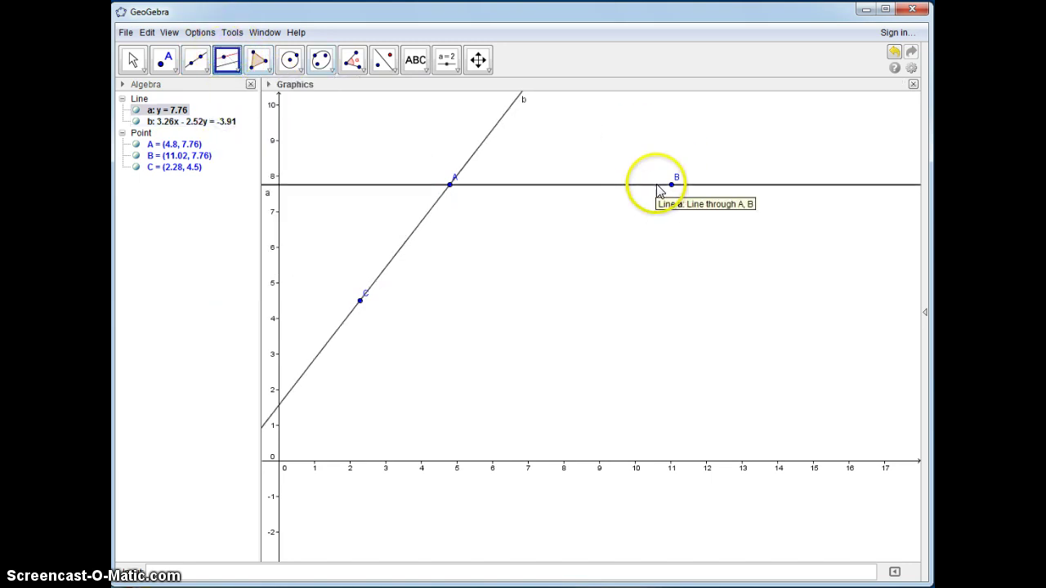
pyautogui.click(671, 184)
pyautogui.click(475, 157)
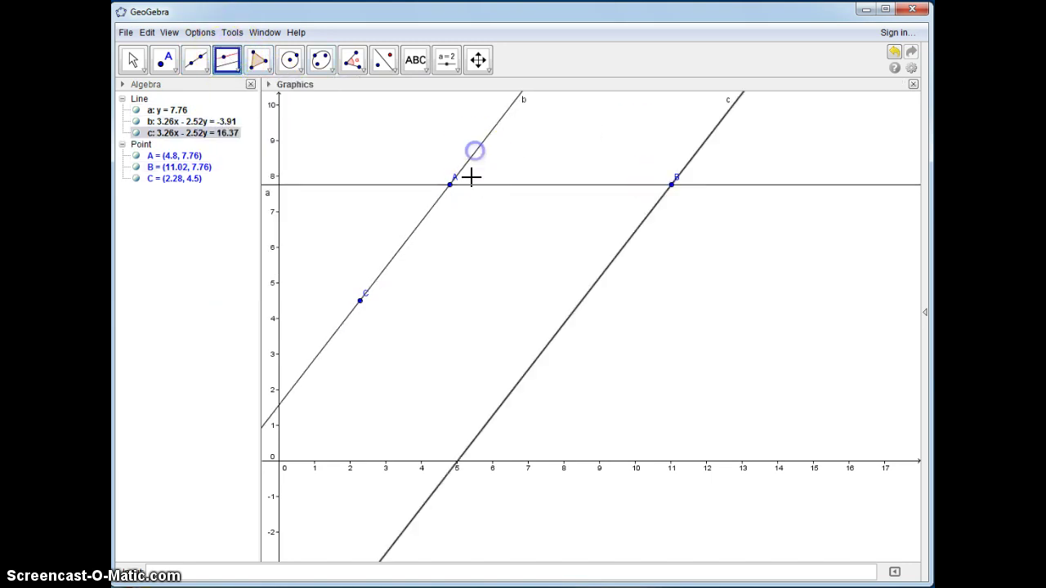
pyautogui.click(360, 301)
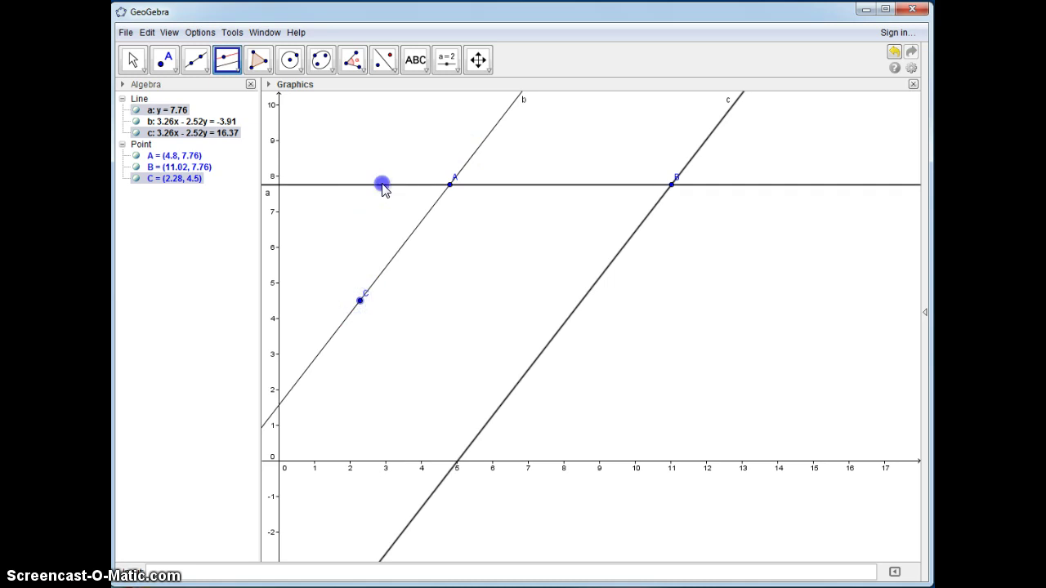
pyautogui.click(381, 185)
pyautogui.click(174, 67)
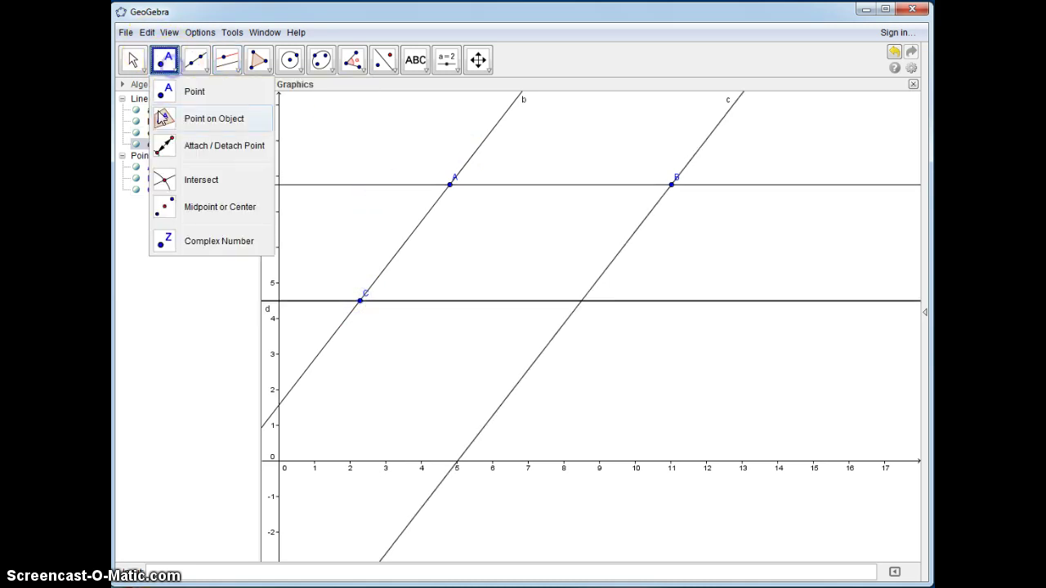
# Mark intersection D = (8.5, 4.5) of lines c and d, then build a polygon through A, C, D, B.
pyautogui.click(155, 175)
pyautogui.click(581, 304)
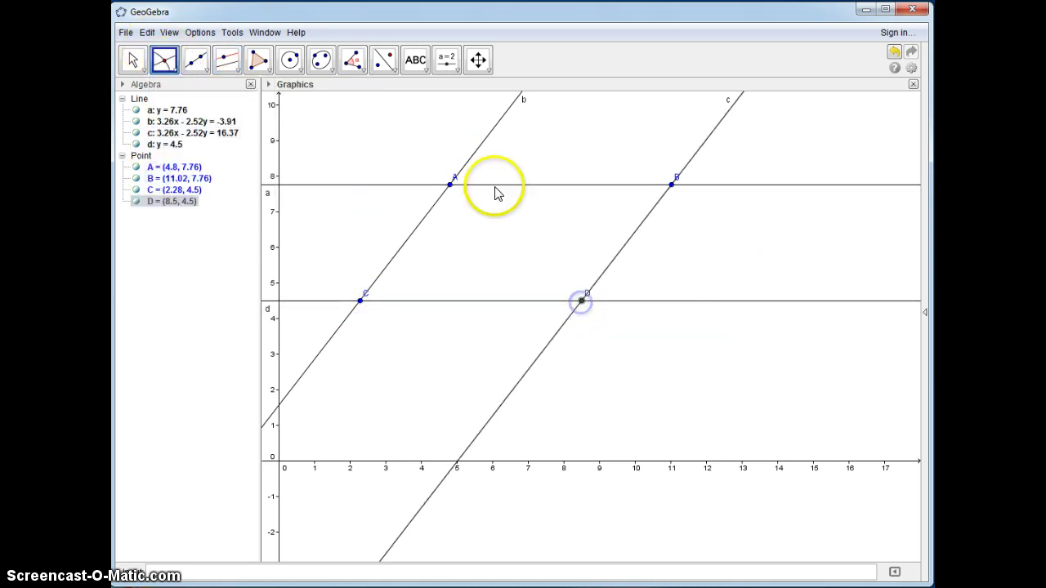
pyautogui.click(261, 63)
pyautogui.click(450, 184)
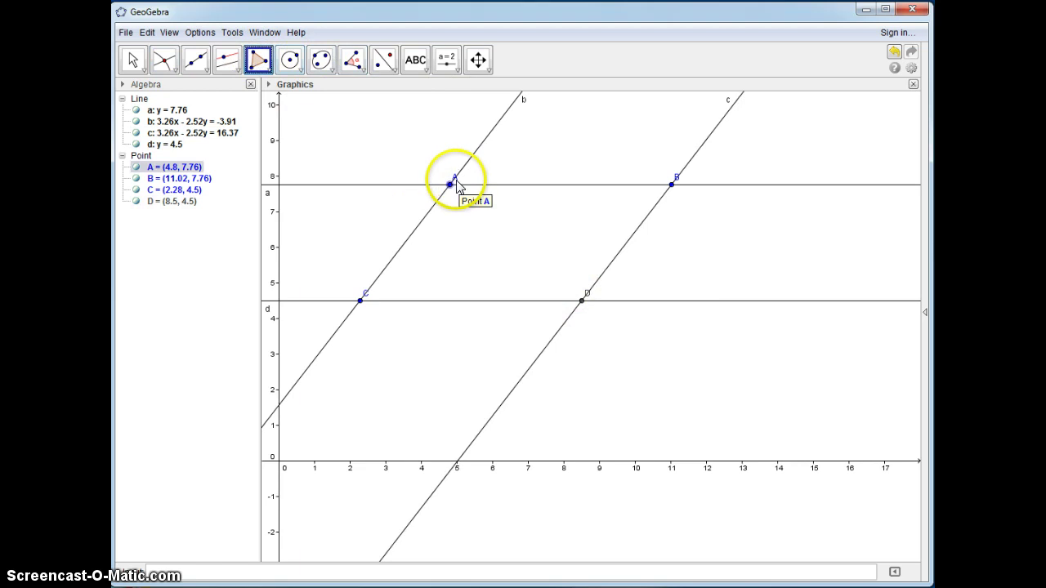
pyautogui.click(360, 300)
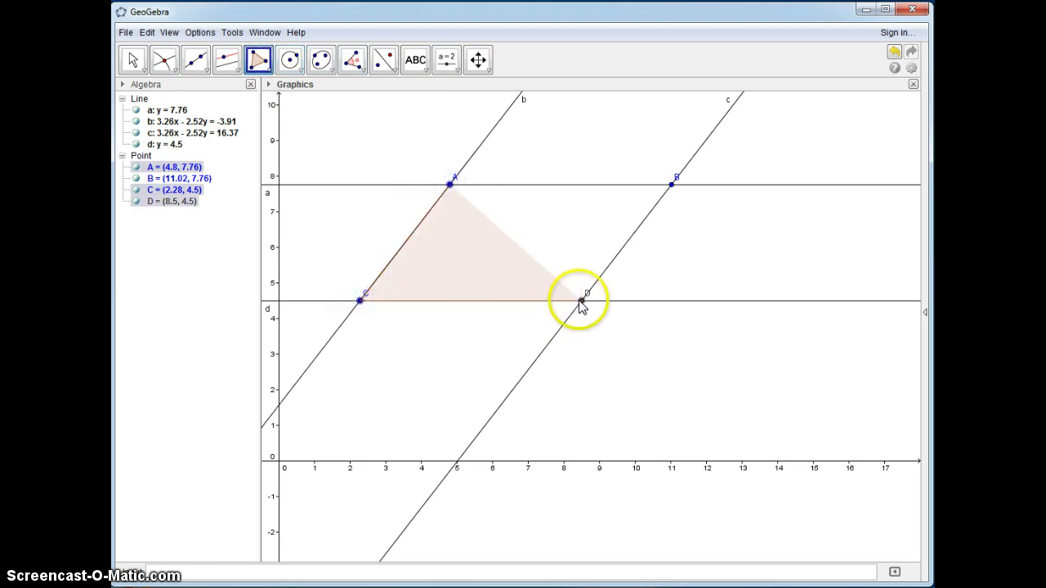
pyautogui.click(581, 301)
pyautogui.click(667, 187)
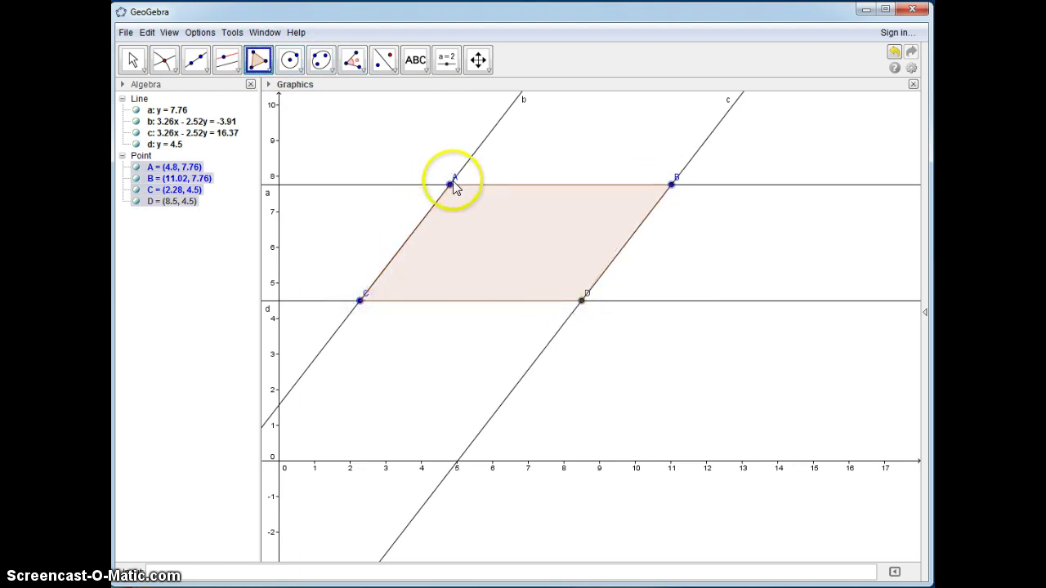
# Close the polygon at A and colour the parallelogram purple (153, 102, 255).
pyautogui.click(451, 184)
pyautogui.rightClick(489, 233)
pyautogui.click(556, 360)
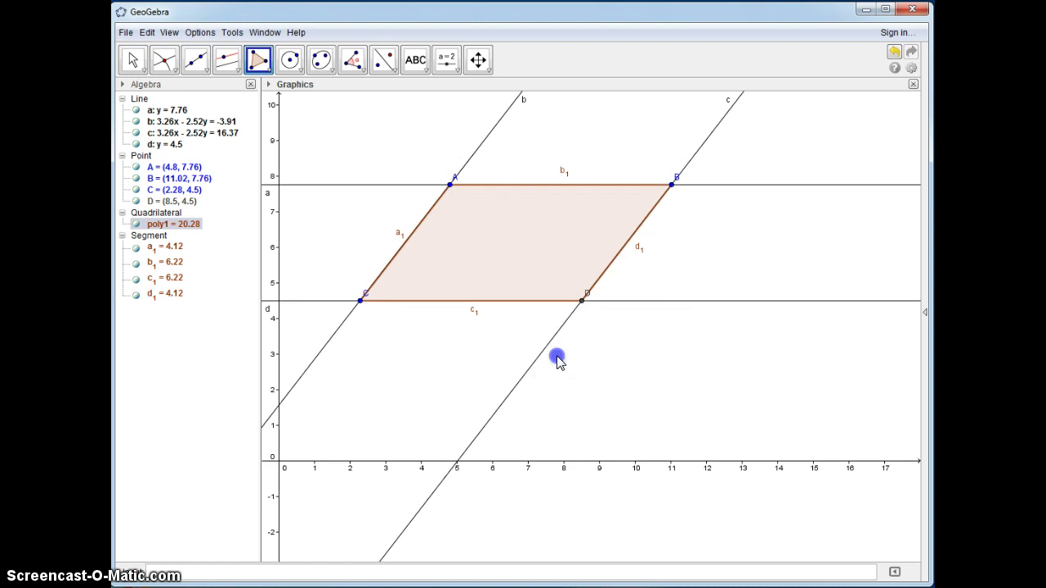
pyautogui.click(323, 189)
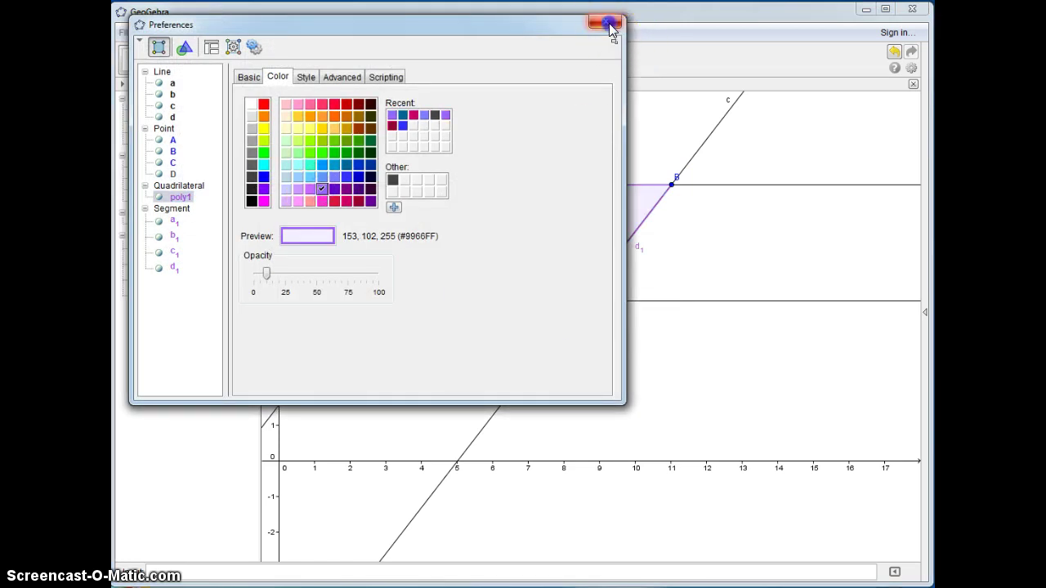
pyautogui.click(609, 23)
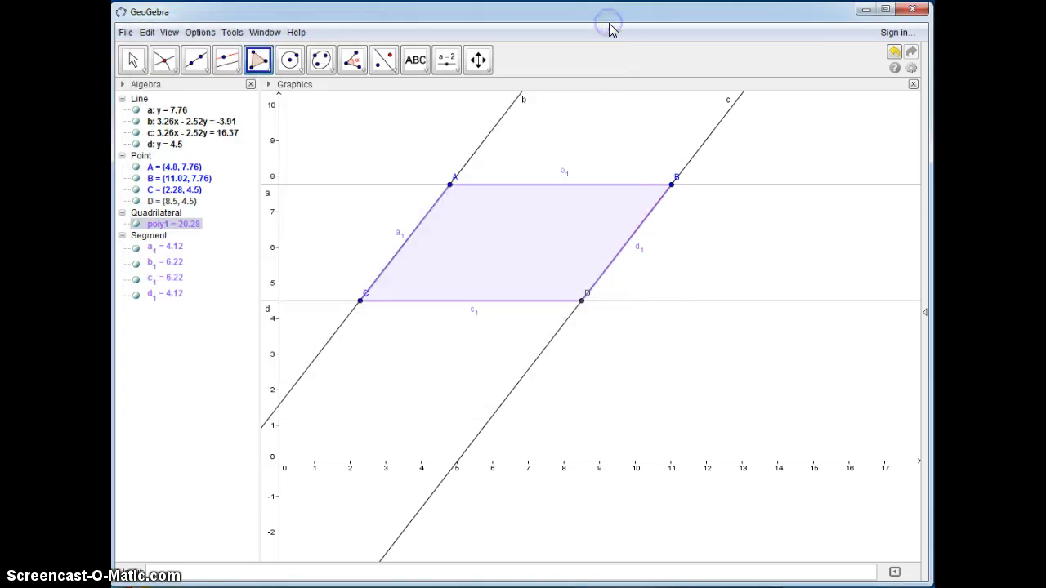
# Measure the parallelogram's four interior angles with the Angle tool, then undo them.
pyautogui.click(352, 59)
pyautogui.click(357, 62)
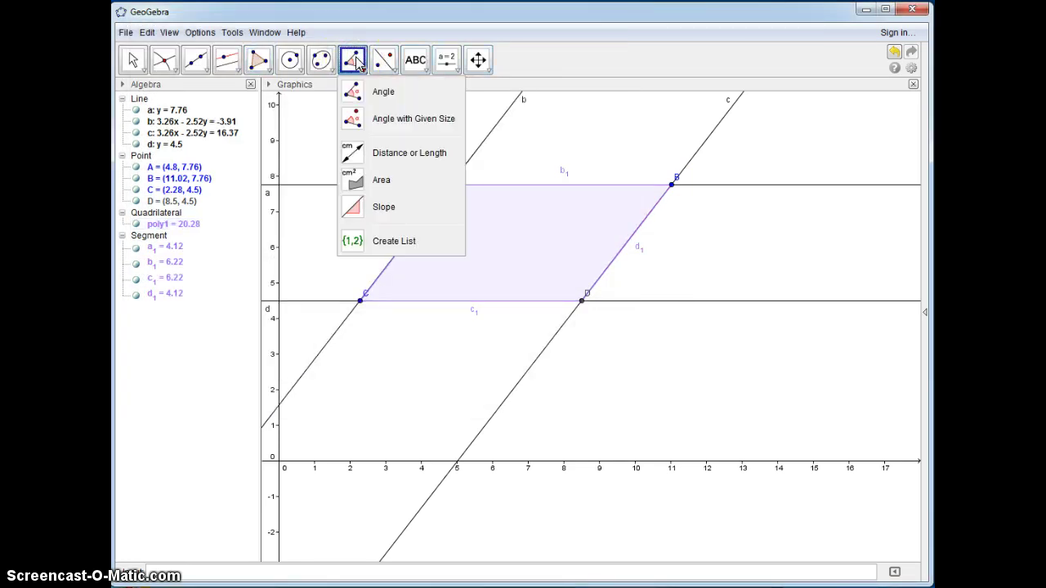
pyautogui.click(352, 90)
pyautogui.click(505, 243)
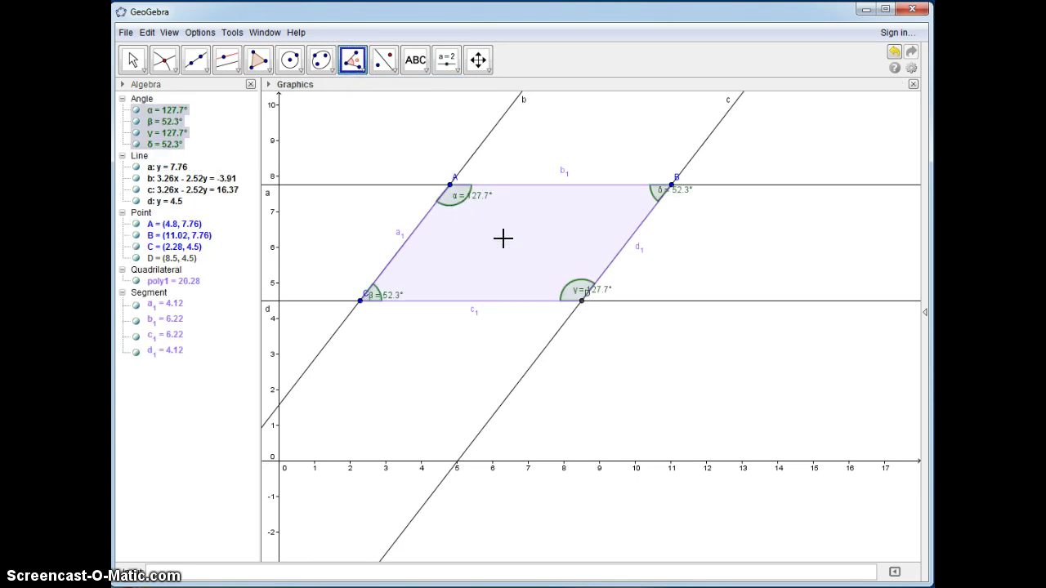
pyautogui.click(895, 52)
pyautogui.click(136, 168)
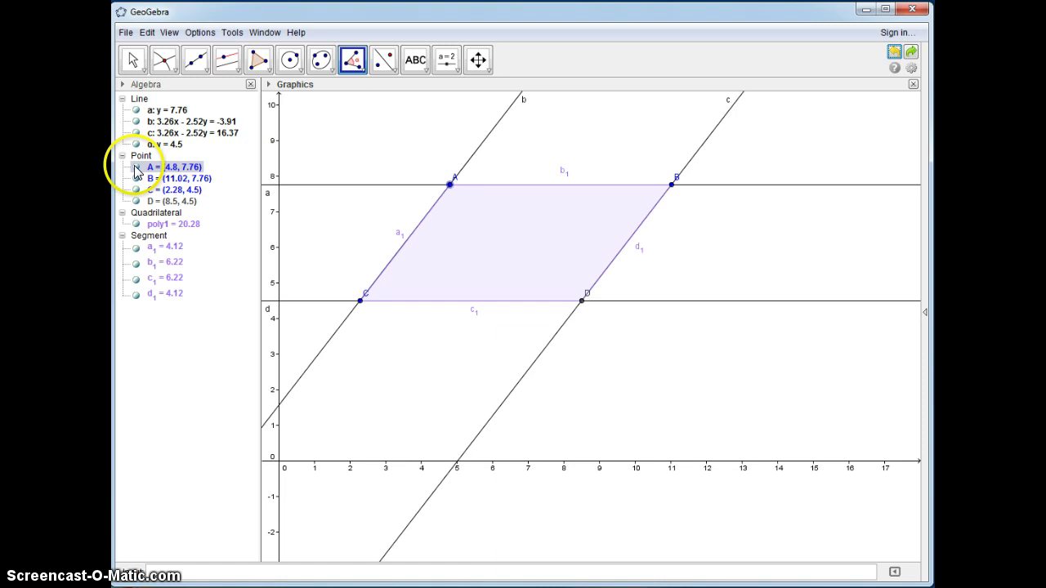
# Hide lines a, b, c, d and the labels of the four parallelogram sides.
pyautogui.click(136, 110)
pyautogui.click(135, 121)
pyautogui.click(136, 133)
pyautogui.click(136, 143)
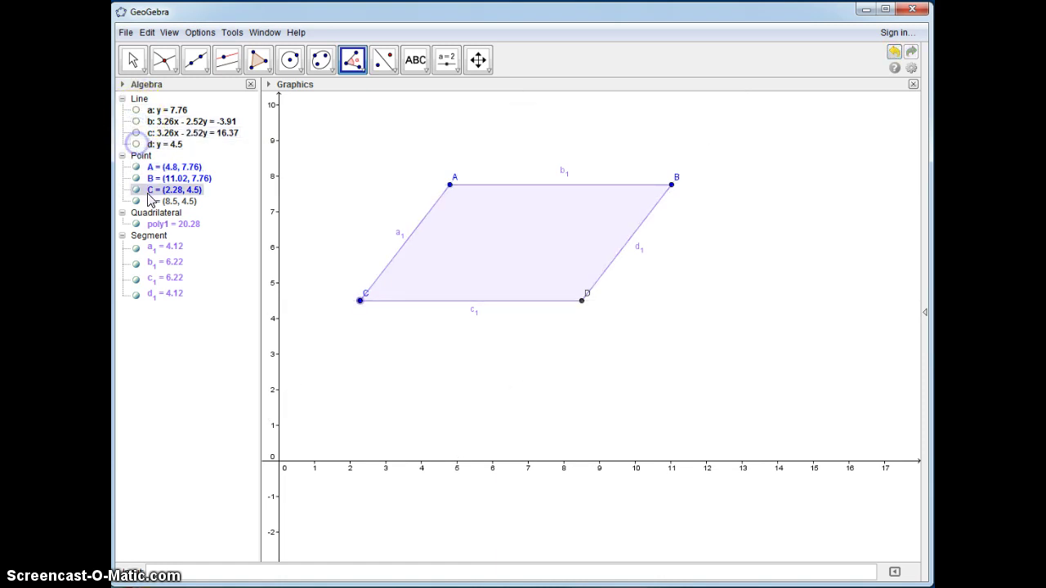
pyautogui.click(140, 237)
pyautogui.rightClick(141, 240)
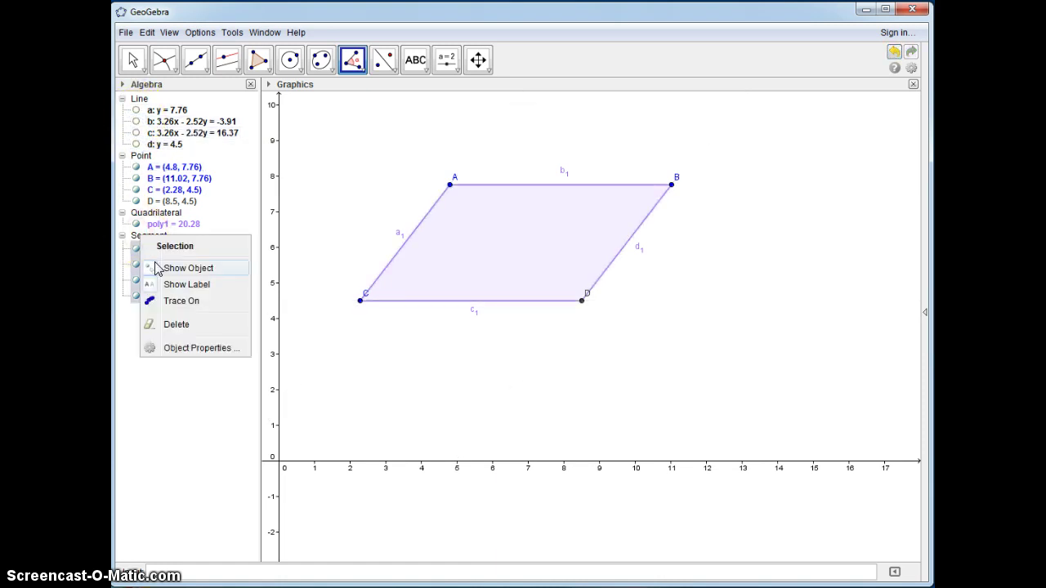
pyautogui.click(163, 285)
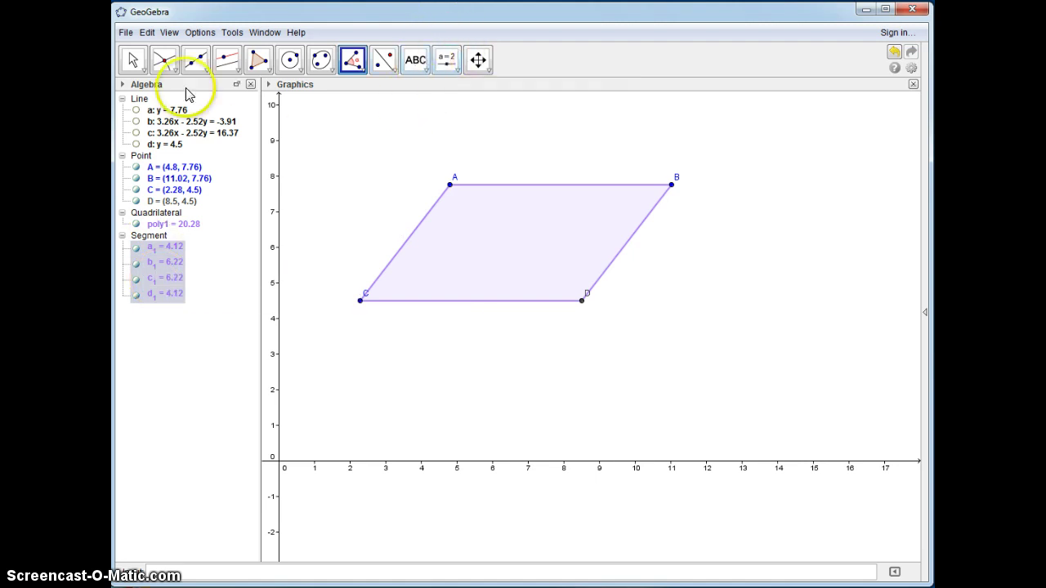
# Shift the parallelogram toward the upper left of the view and hide the coordinate axes.
pyautogui.click(134, 60)
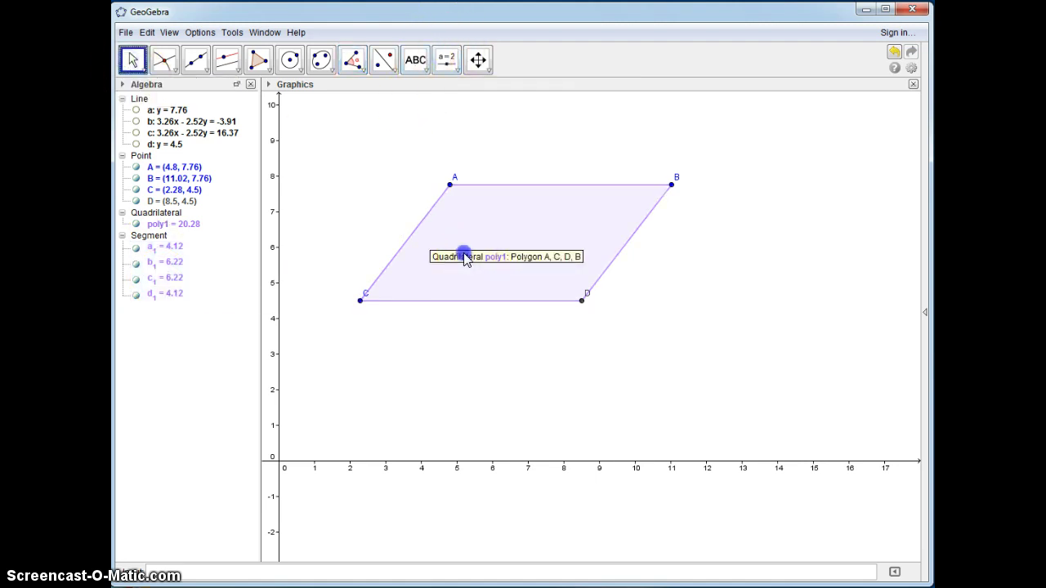
pyautogui.click(477, 60)
pyautogui.scroll(-2, 519, 241)
pyautogui.moveTo(515, 240); pyautogui.dragTo(442, 173)
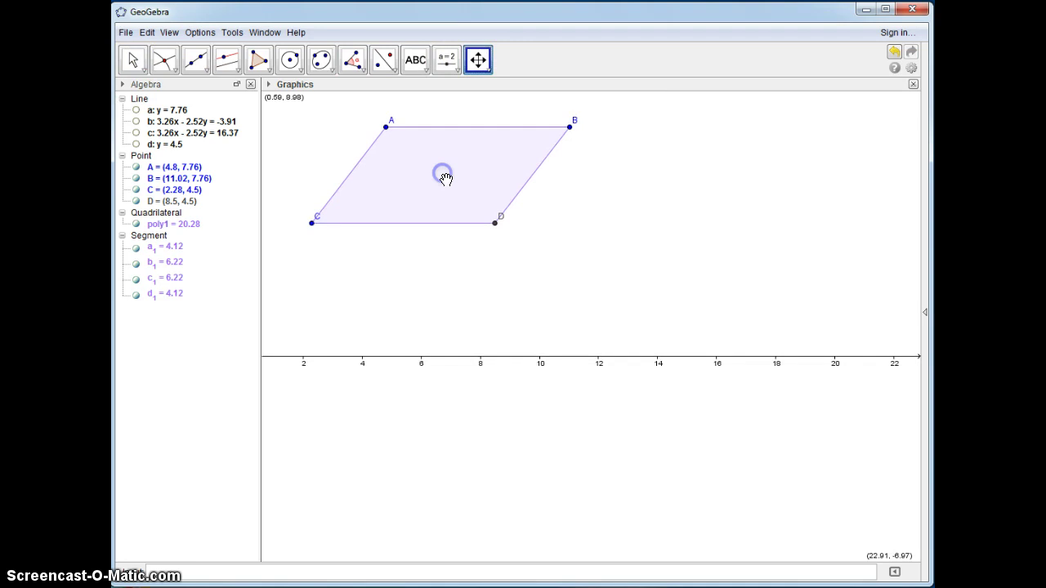
pyautogui.scroll(1, 479, 181)
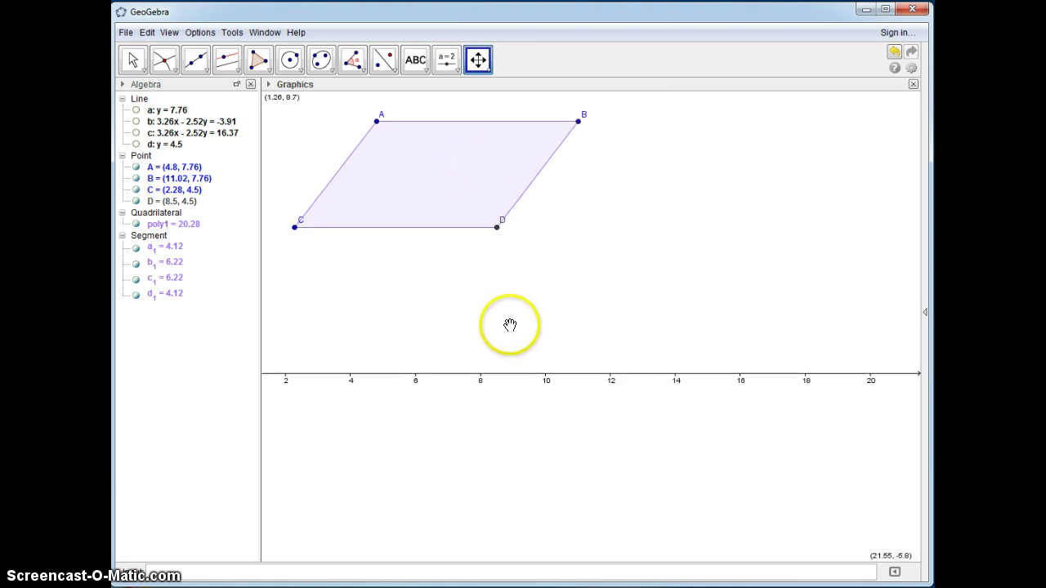
pyautogui.click(268, 85)
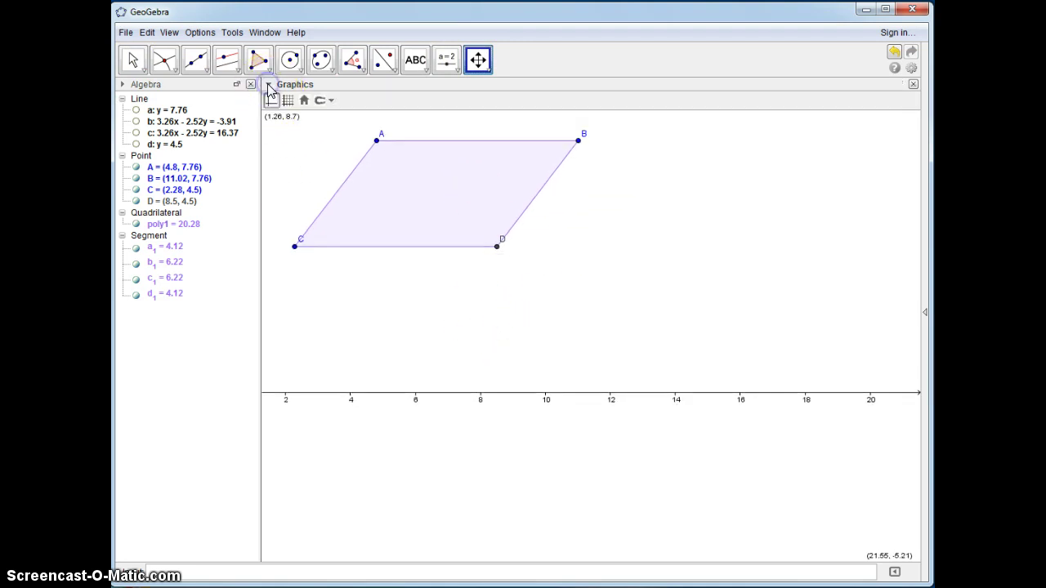
pyautogui.click(271, 99)
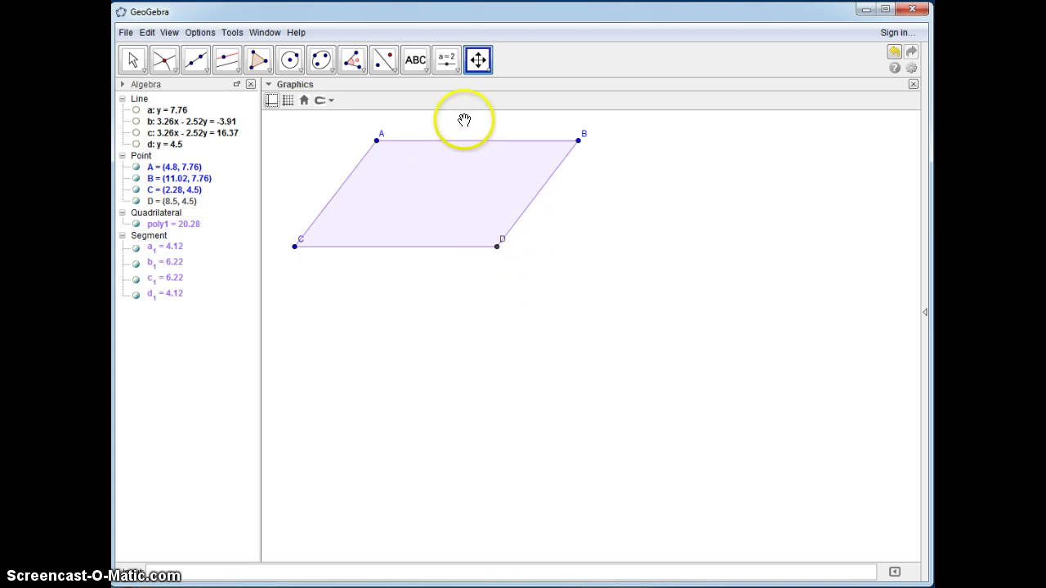
# Add the note 'Both pairs of opposite sides are congruent in a Parallelogram' right of ABDC.
pyautogui.click(422, 69)
pyautogui.click(417, 72)
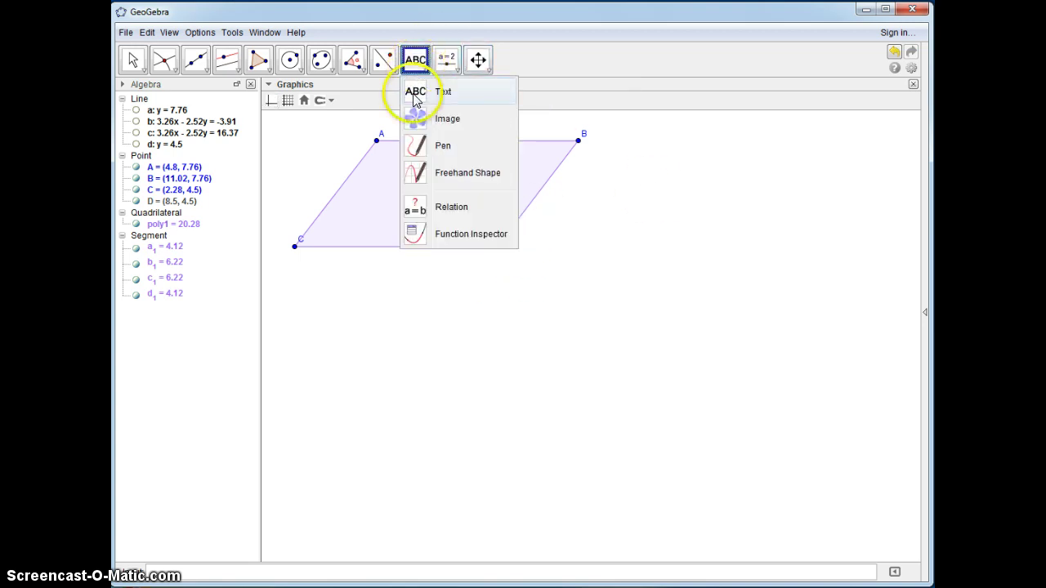
pyautogui.click(425, 92)
pyautogui.click(724, 164)
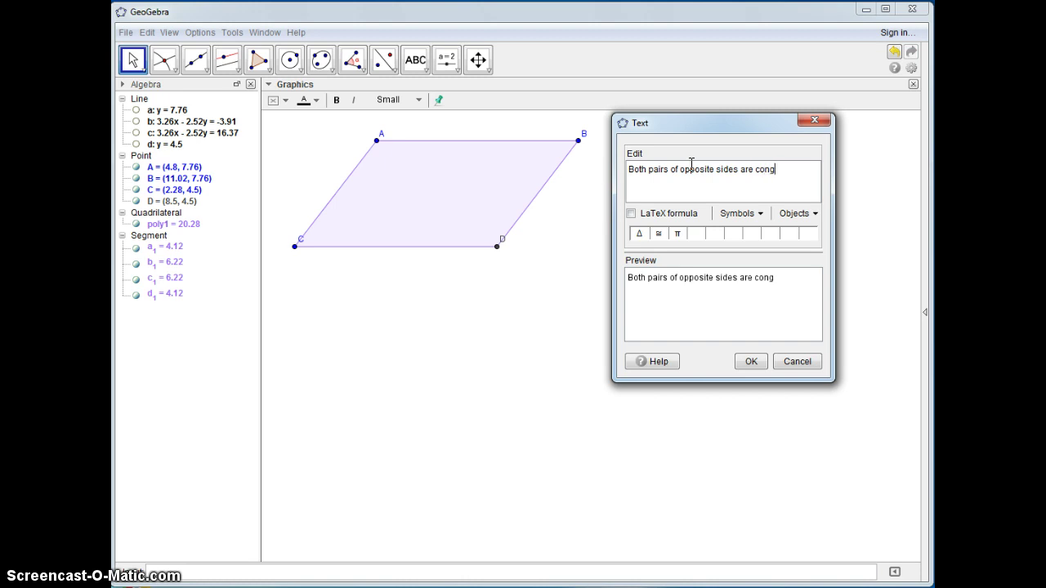
pyautogui.write('ruent')
pyautogui.press('BackSpace')
pyautogui.press('BackSpace')
pyautogui.press('BackSpace')
pyautogui.write('ru')
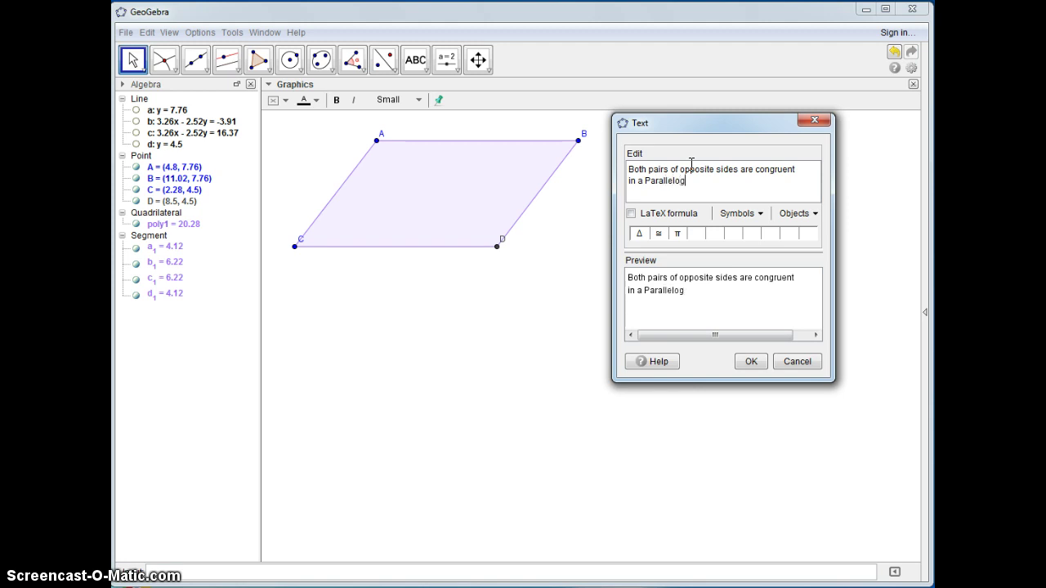
pyautogui.click(747, 361)
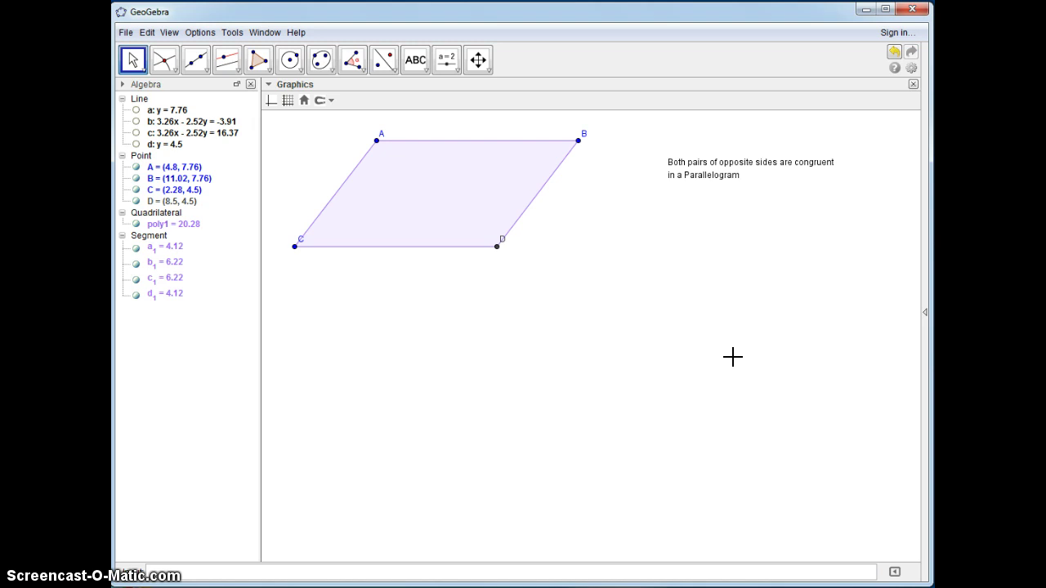
# Draw a horizontal segment EF (13.73) crossed by a vertical segment GH (7.26).
pyautogui.click(196, 59)
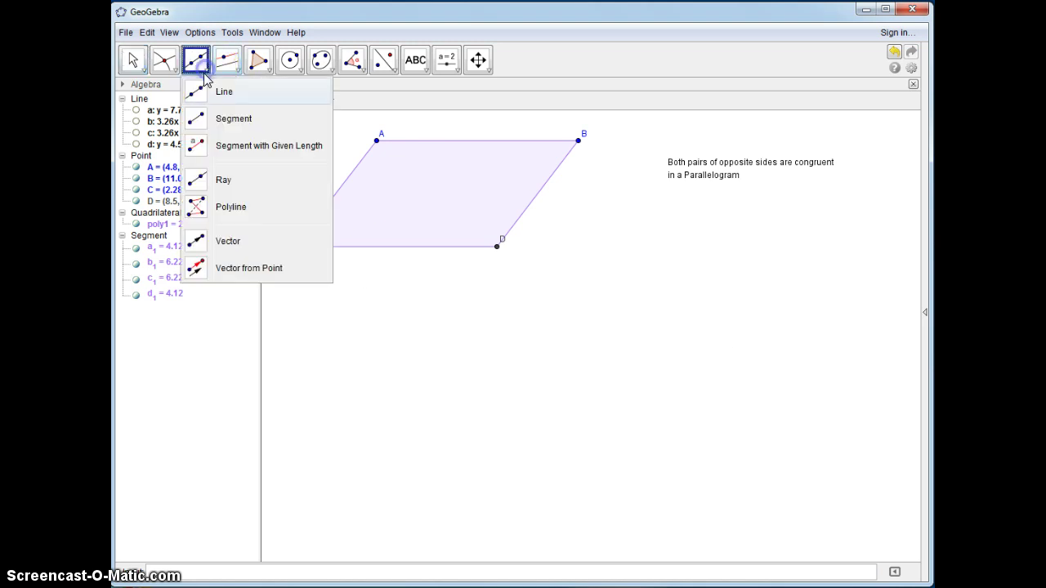
pyautogui.click(200, 90)
pyautogui.click(322, 333)
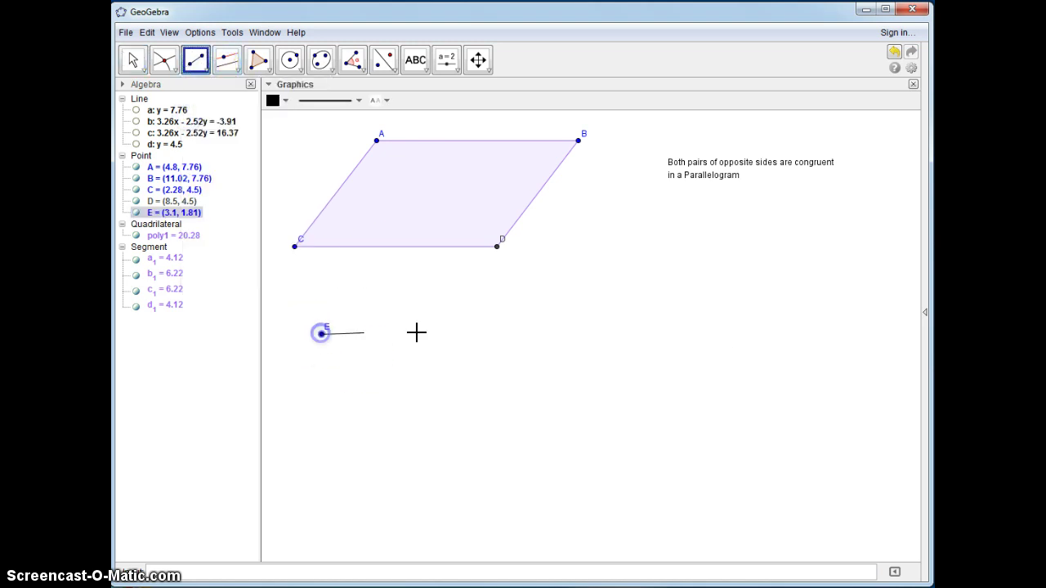
pyautogui.click(768, 332)
pyautogui.click(531, 308)
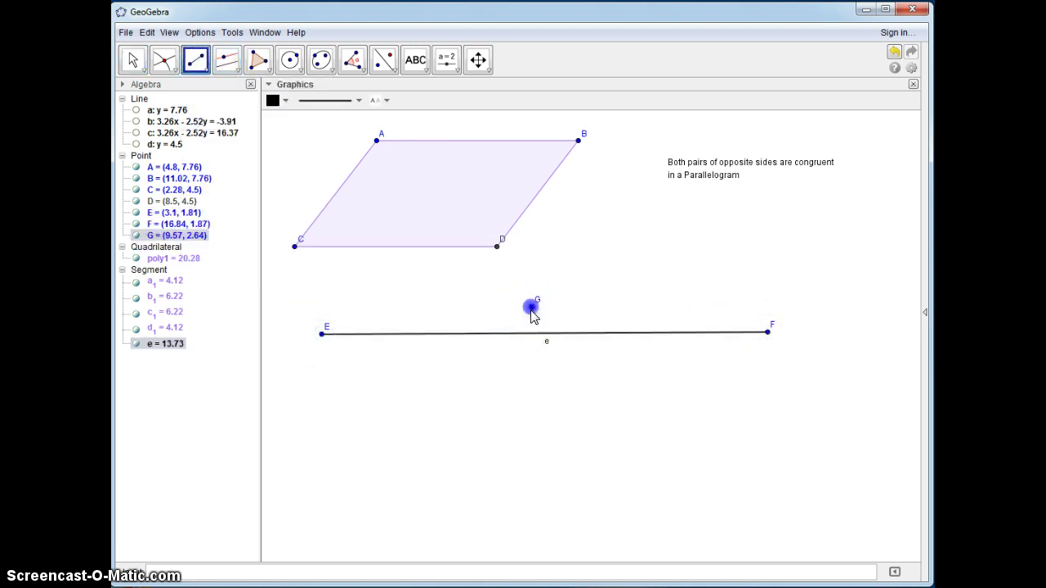
pyautogui.click(529, 541)
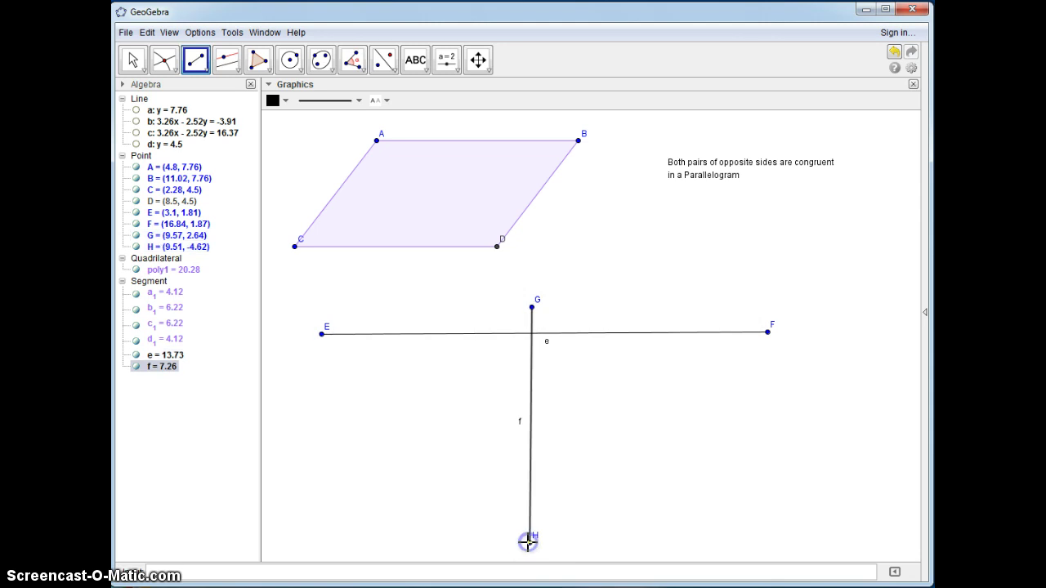
# Add the column headings 'Statements' and 'reasons' above segment e.
pyautogui.click(415, 59)
pyautogui.click(421, 93)
pyautogui.click(378, 311)
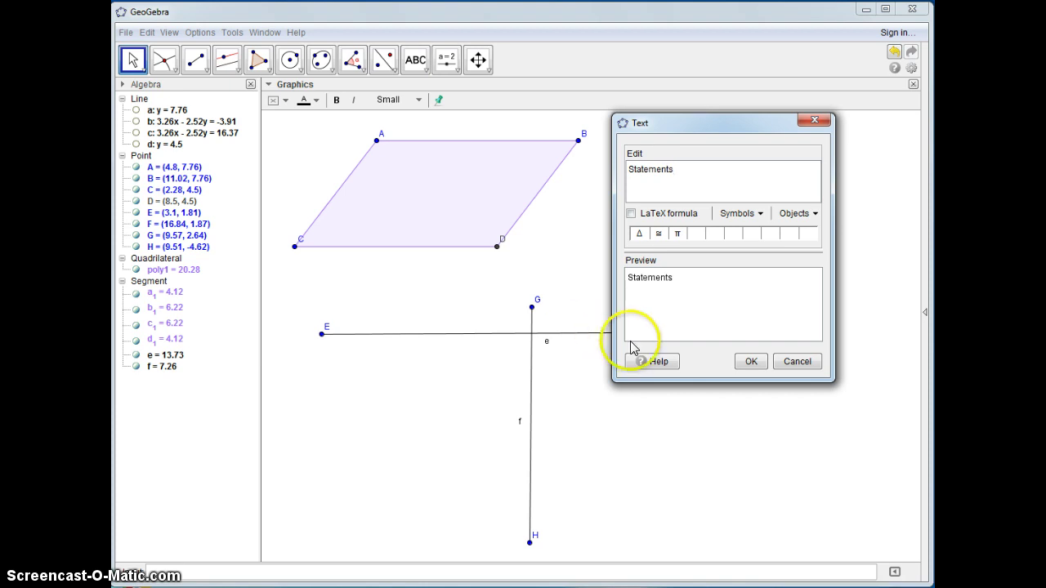
pyautogui.click(747, 361)
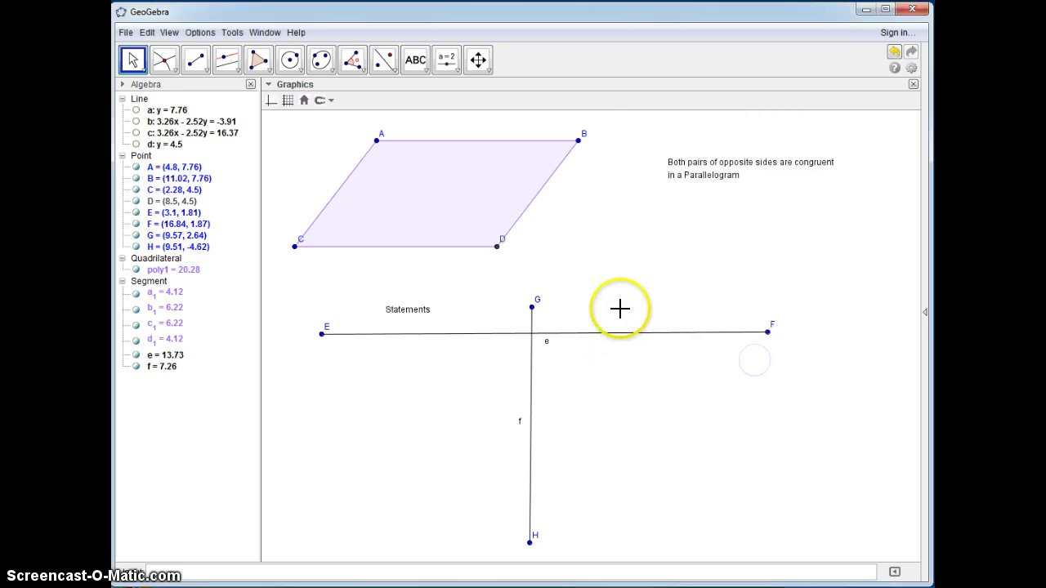
pyautogui.click(415, 59)
pyautogui.click(590, 317)
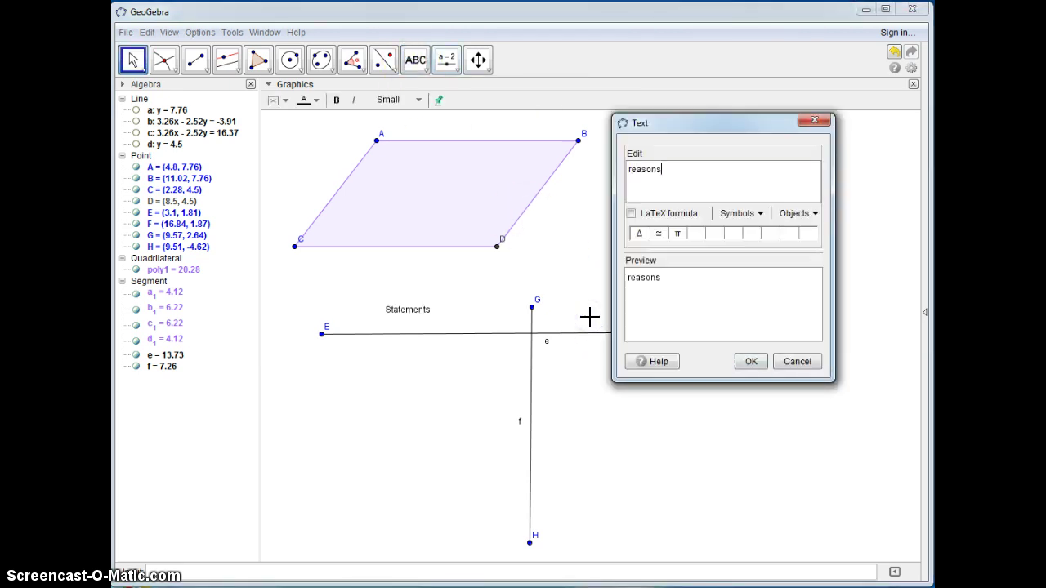
pyautogui.click(751, 361)
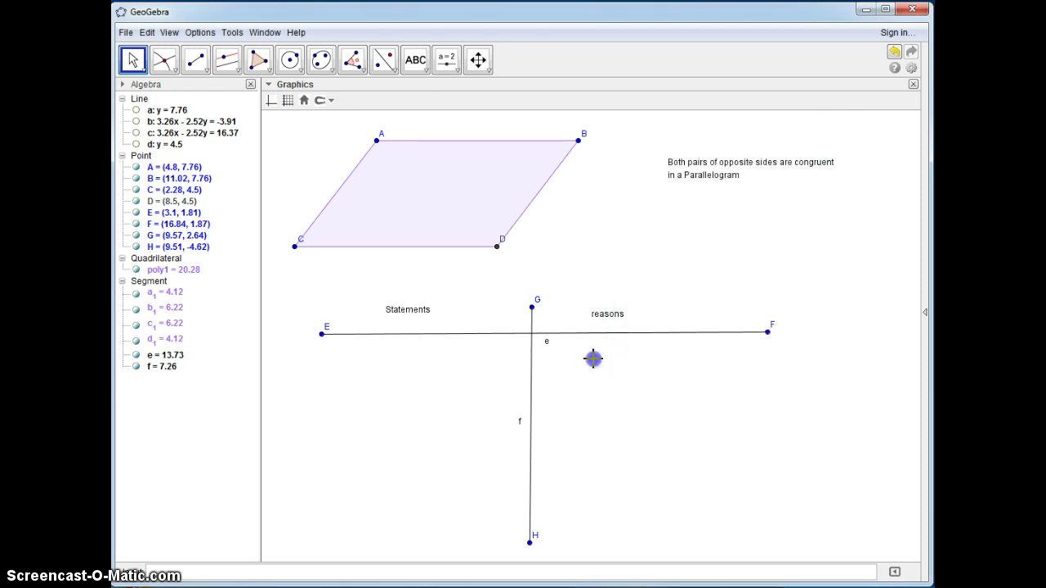
# Enter 'Given' as the first reason below segment e in the right column.
pyautogui.click(412, 62)
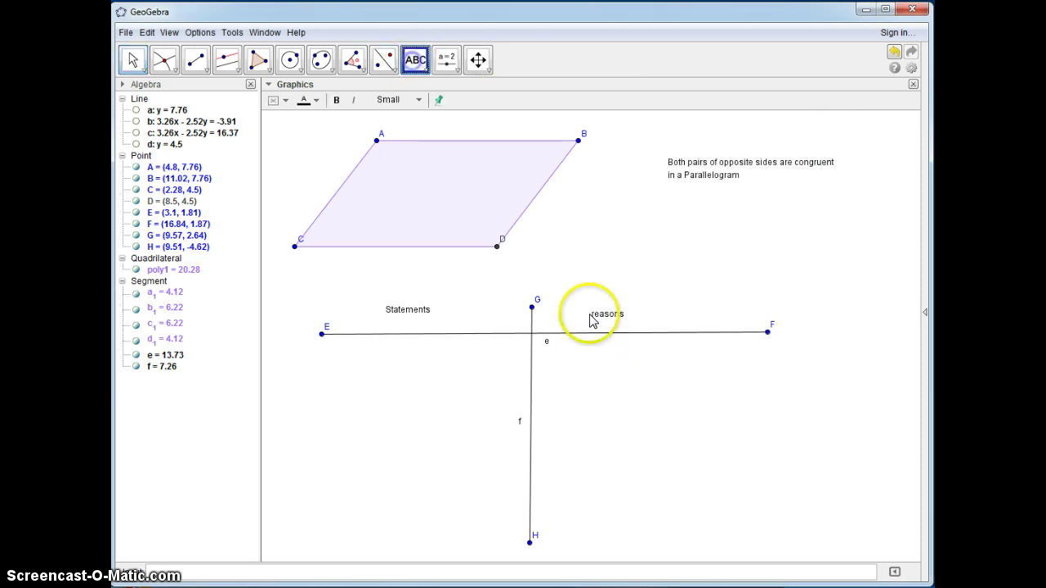
pyautogui.click(580, 345)
pyautogui.write('Giv')
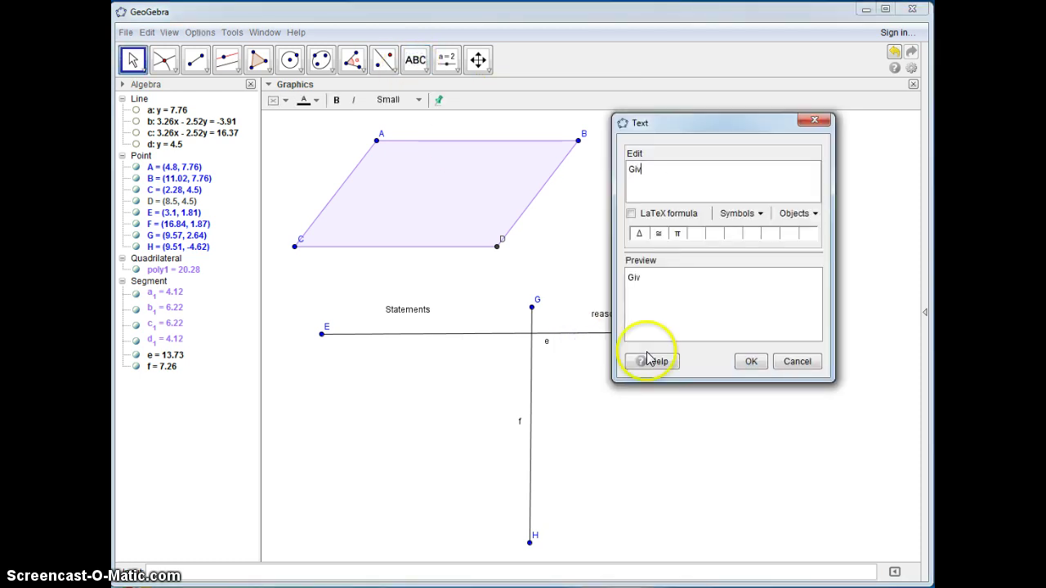
pyautogui.write('en')
pyautogui.click(751, 361)
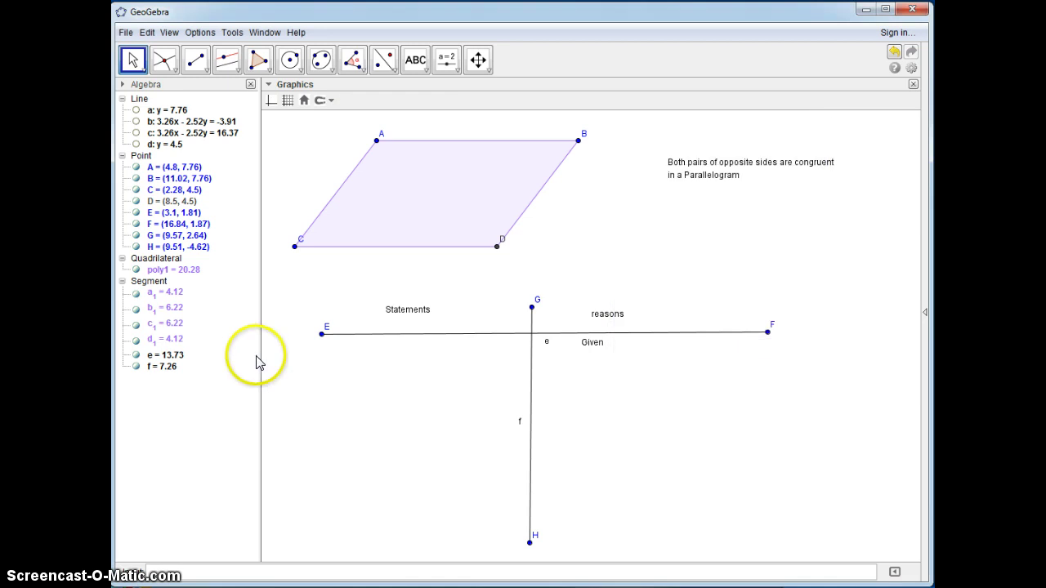
pyautogui.click(343, 338)
# Add '||ogram ABDC' as the first statement in the Statements column.
pyautogui.click(403, 70)
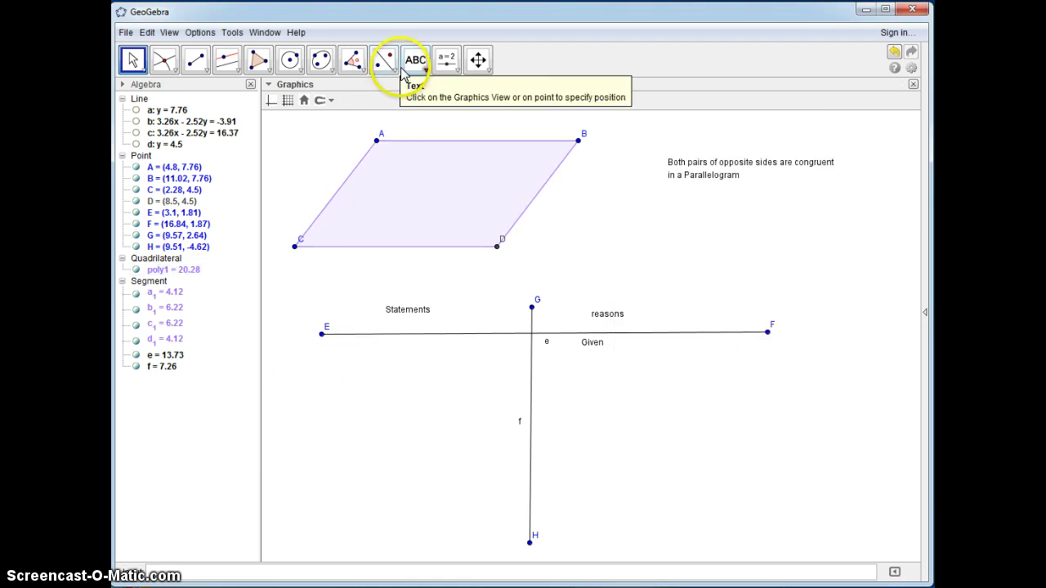
pyautogui.click(410, 72)
pyautogui.click(419, 91)
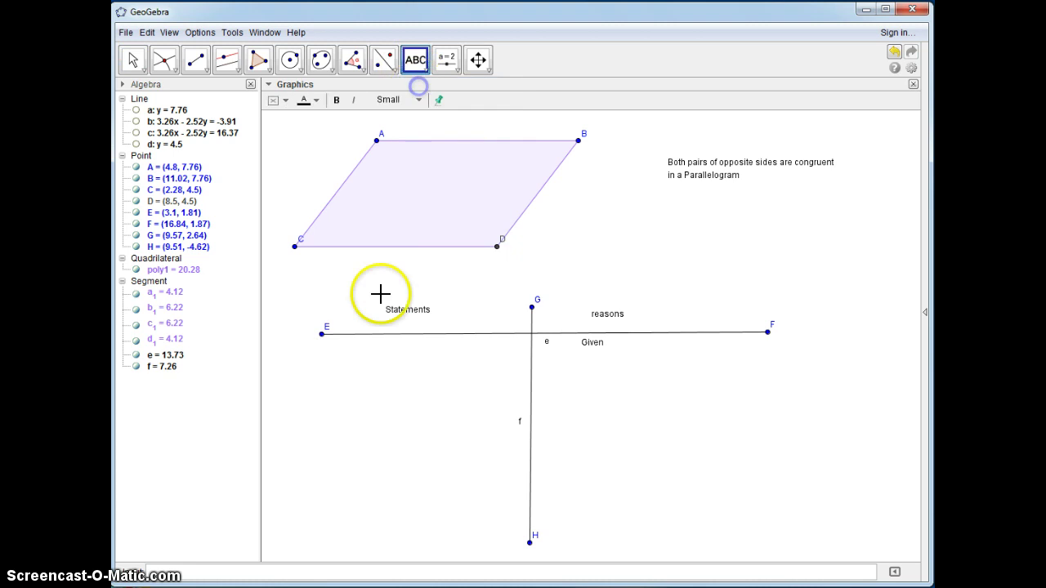
pyautogui.click(301, 365)
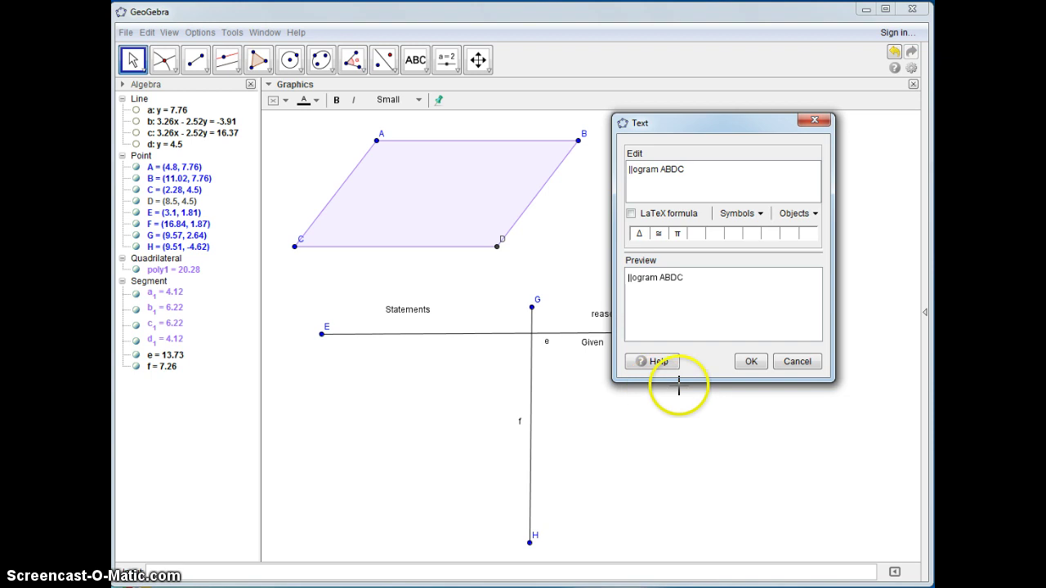
pyautogui.click(749, 361)
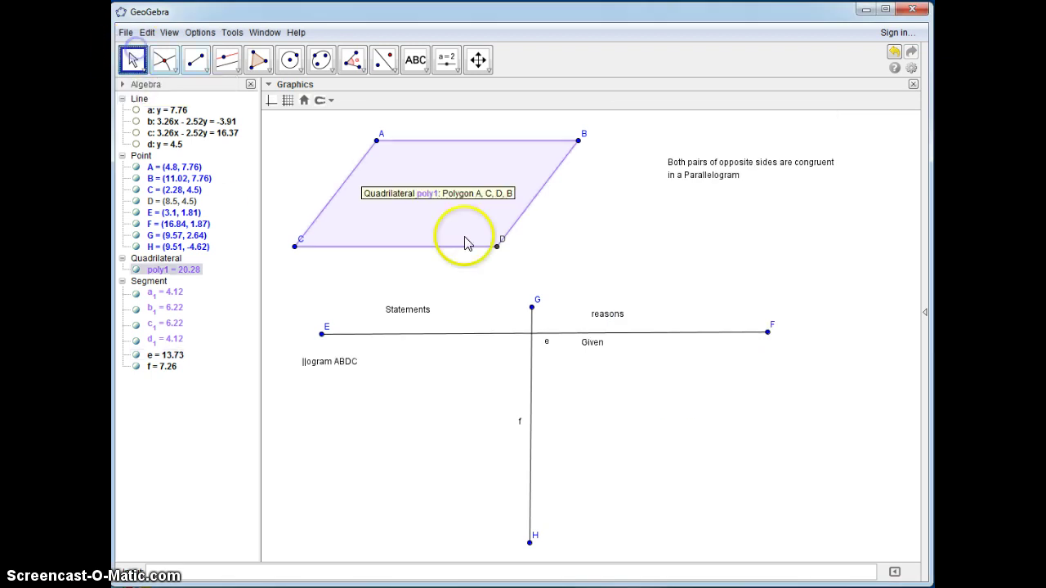
# Move the D and C labels below their vertices and nudge the statement up toward segment e.
pyautogui.moveTo(501, 237); pyautogui.dragTo(512, 246)
pyautogui.moveTo(302, 238); pyautogui.dragTo(286, 247)
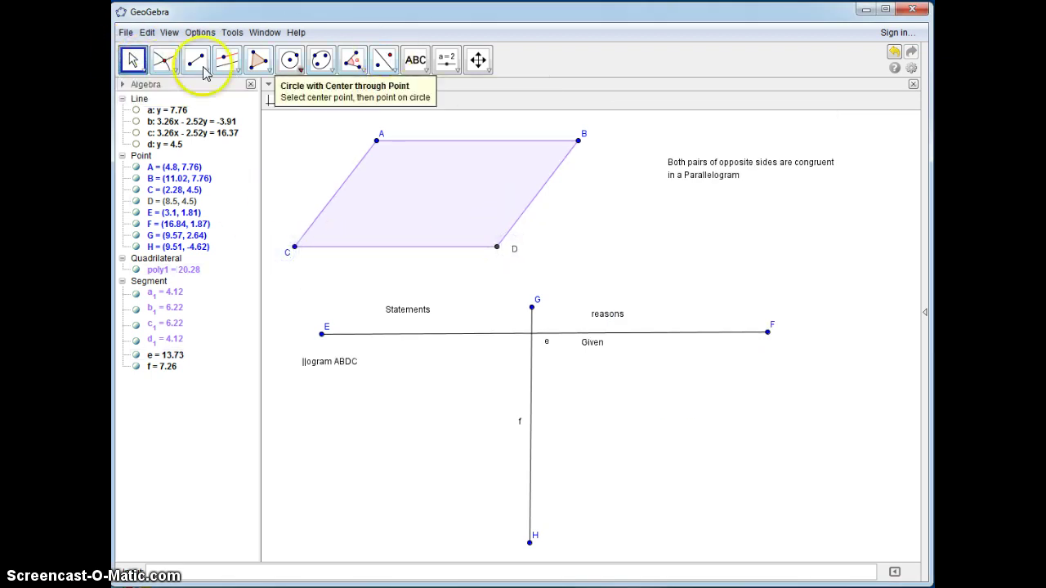
pyautogui.click(352, 365)
pyautogui.moveTo(352, 366); pyautogui.dragTo(420, 354)
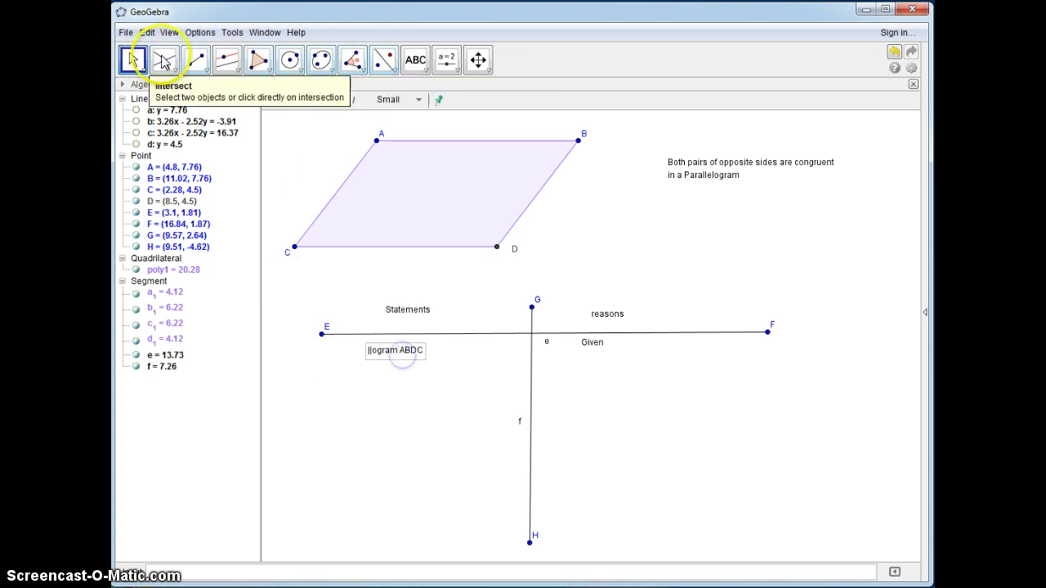
pyautogui.click(195, 59)
# Draw row line g from I to J and add the reason 'Def of Parallelogram' below it.
pyautogui.click(322, 369)
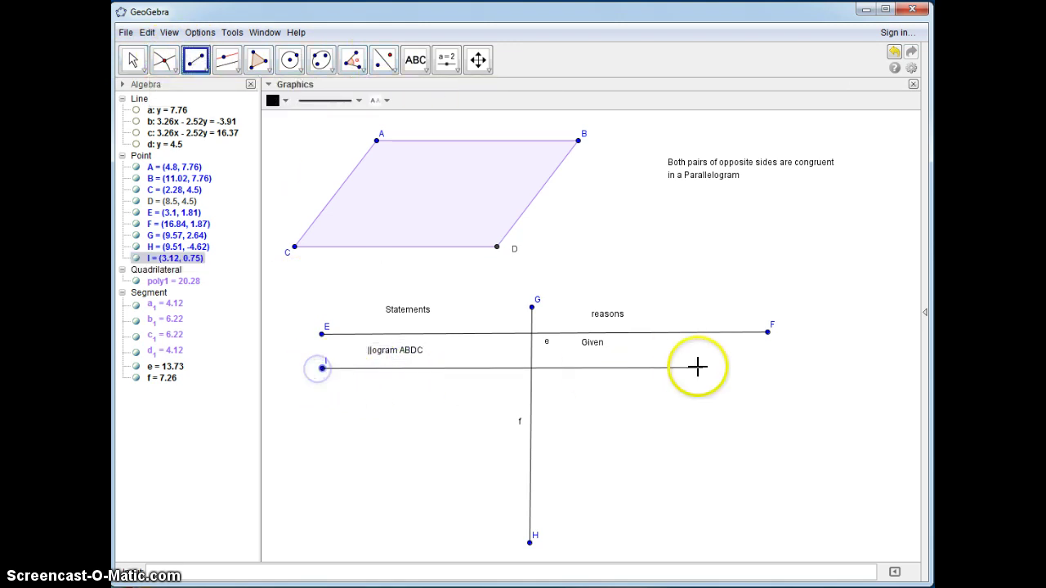
pyautogui.click(758, 368)
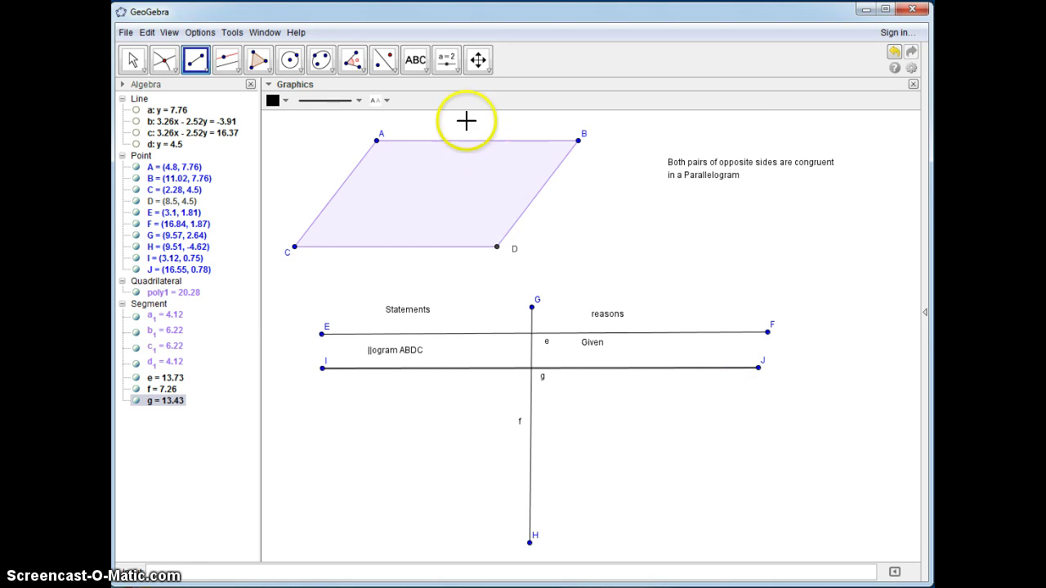
pyautogui.click(415, 60)
pyautogui.click(564, 387)
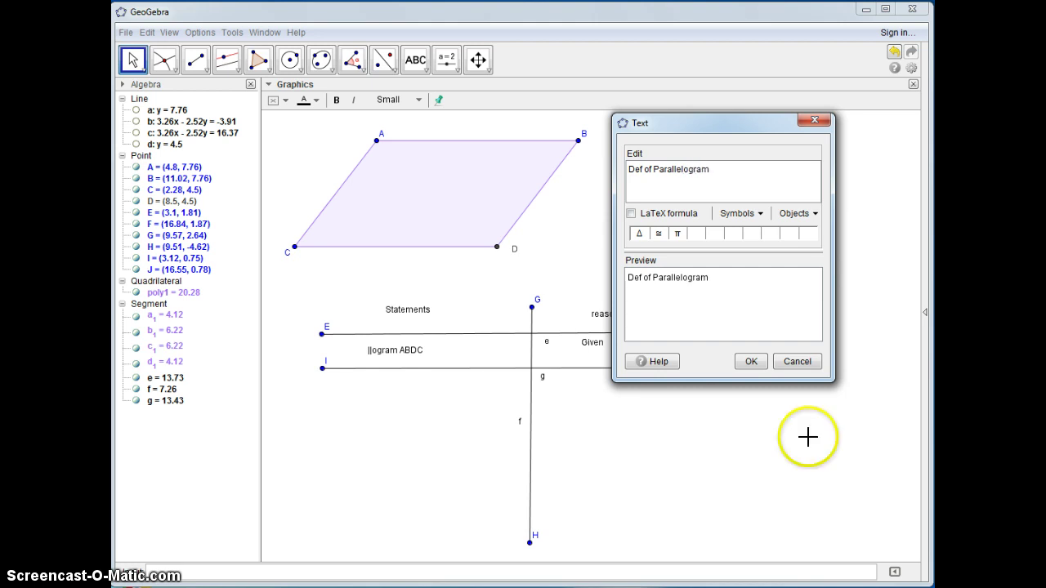
pyautogui.click(750, 361)
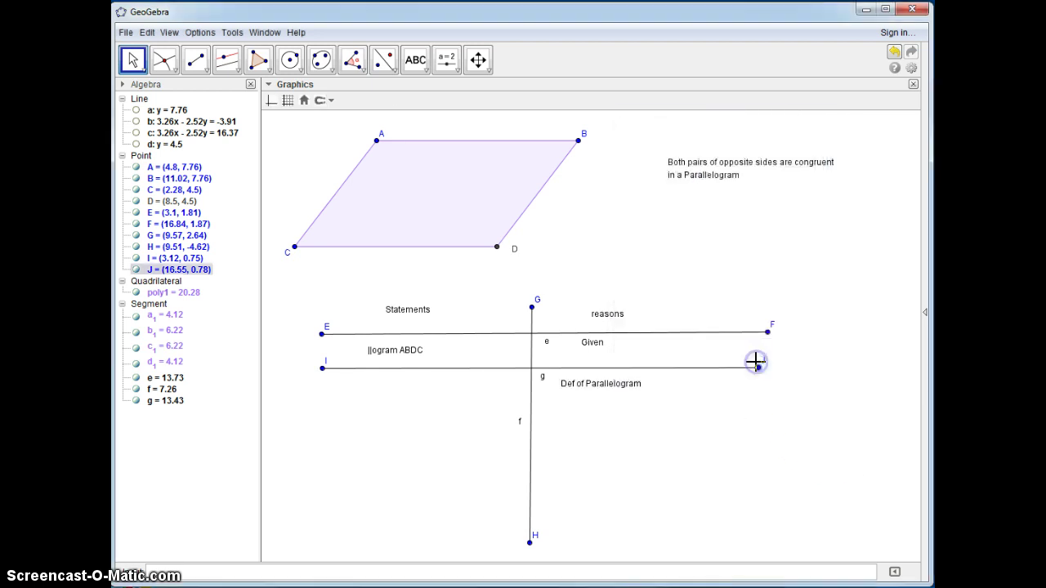
# Add the statement 'Opposite sides are parallel' in the Statements column.
pyautogui.click(415, 60)
pyautogui.click(322, 392)
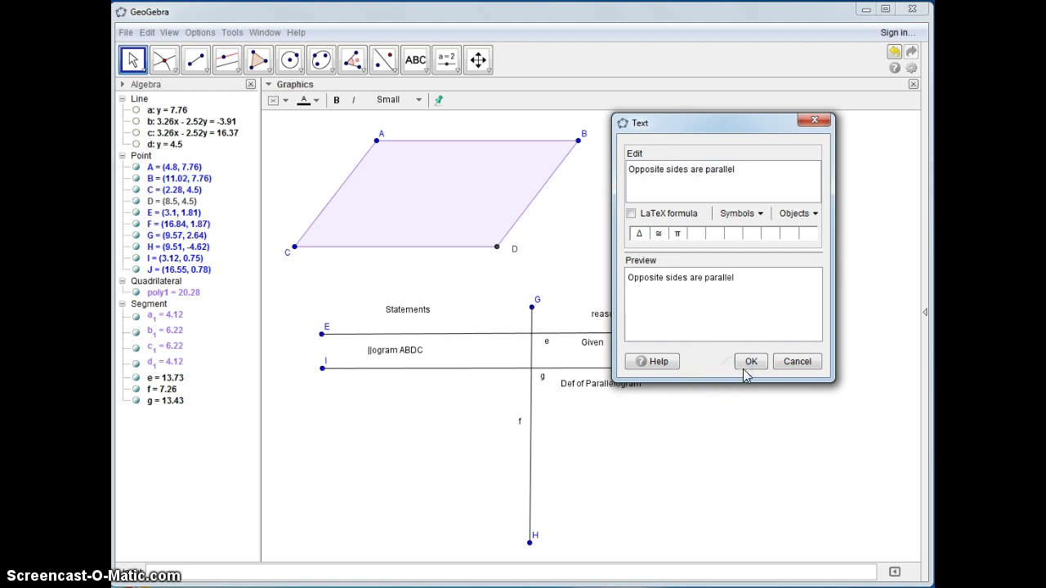
pyautogui.click(749, 362)
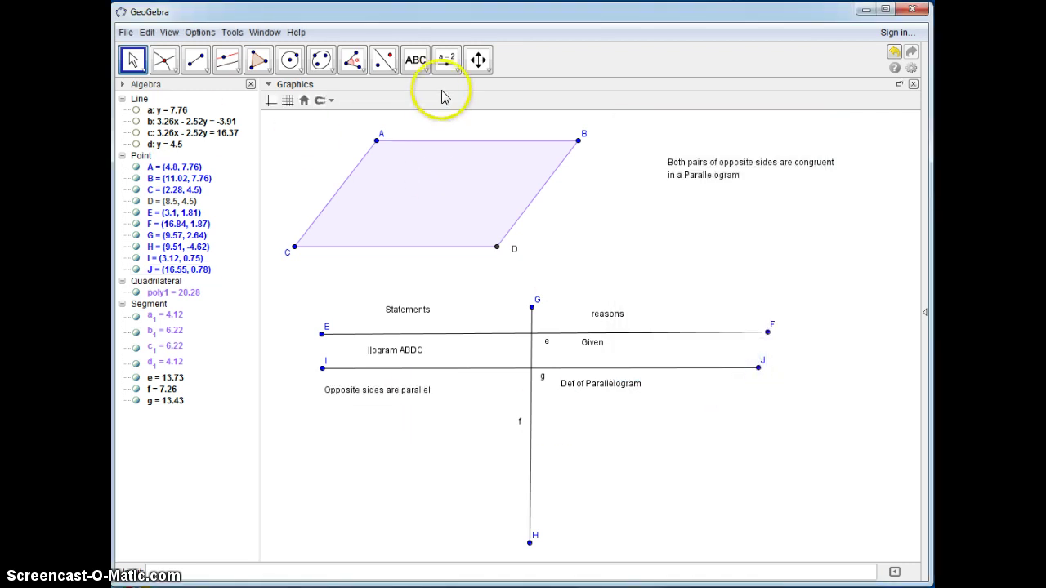
pyautogui.click(424, 67)
# Draw double and single parallel arrow marks on the parallelogram's sides with the Pen.
pyautogui.click(420, 145)
pyautogui.moveTo(462, 135)
pyautogui.mouseDown()
pyautogui.moveTo(457, 152)
pyautogui.moveTo(479, 148)
pyautogui.mouseUp()
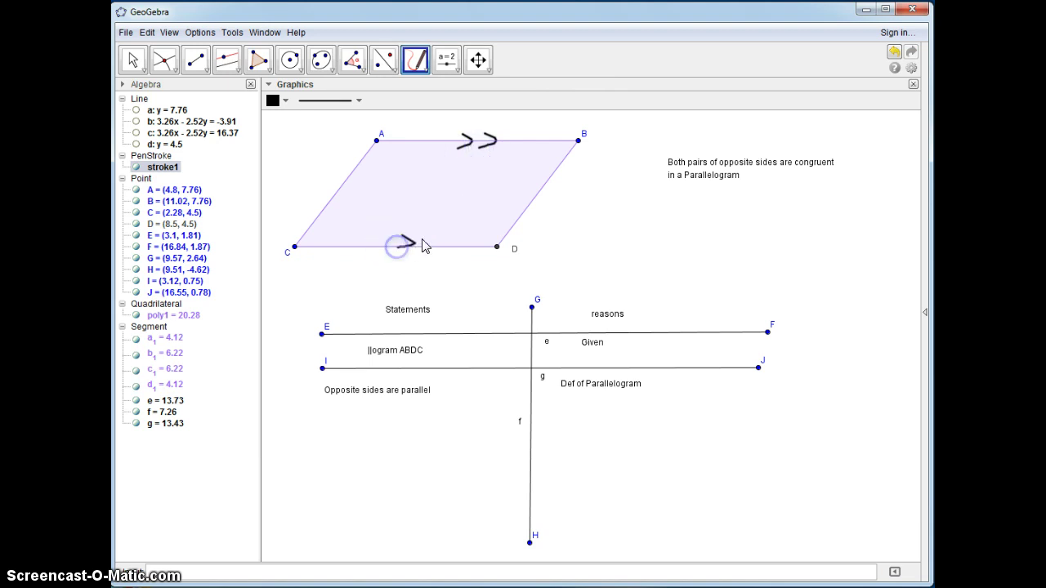
pyautogui.moveTo(424, 249); pyautogui.dragTo(419, 249)
pyautogui.moveTo(523, 203); pyautogui.dragTo(532, 205)
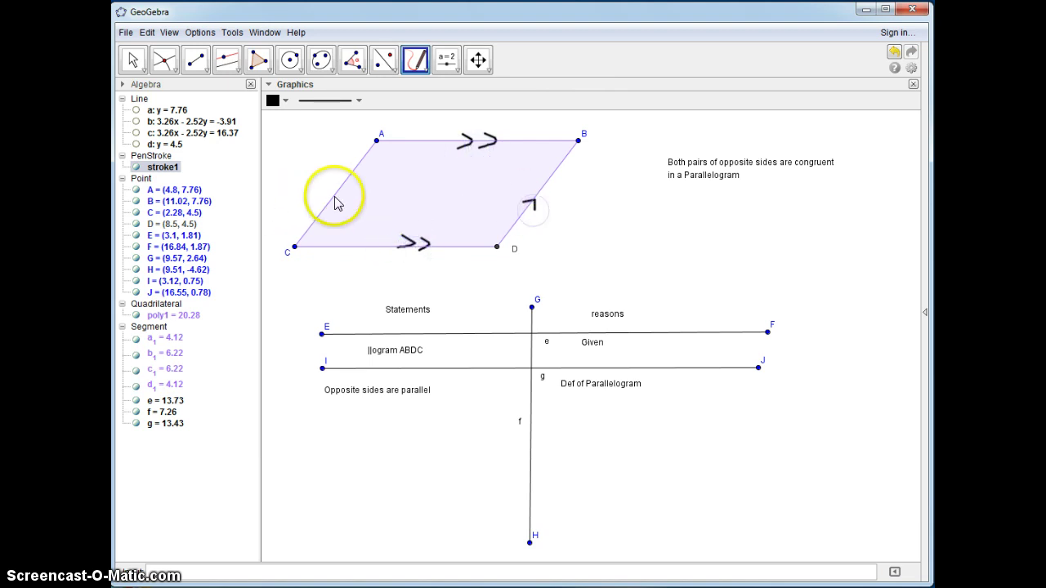
# Draw row line KL and diagonal AD (4.93), then lower L to level the row line.
pyautogui.click(196, 59)
pyautogui.click(325, 407)
pyautogui.click(738, 398)
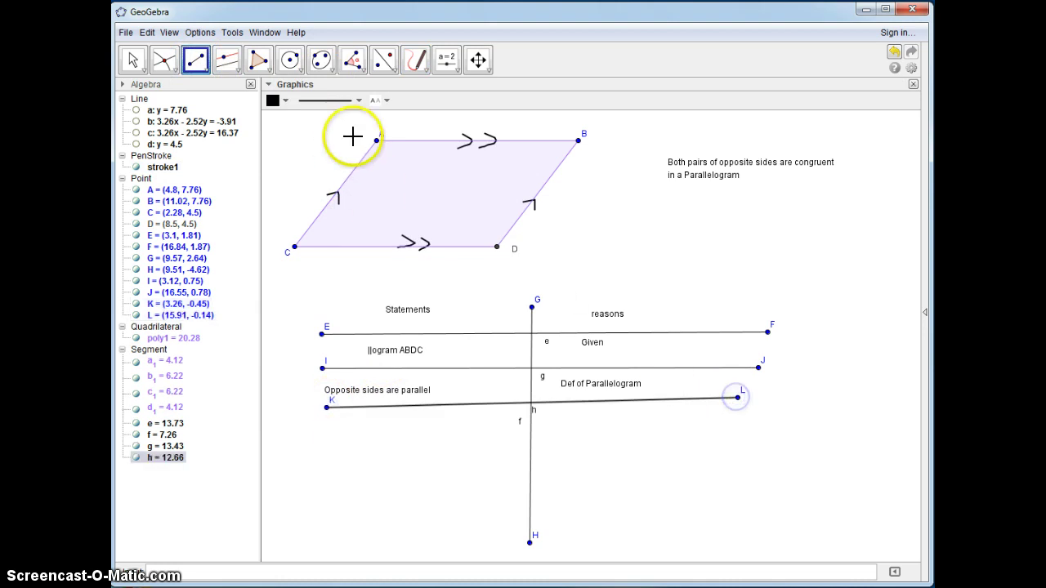
pyautogui.click(377, 141)
pyautogui.click(496, 246)
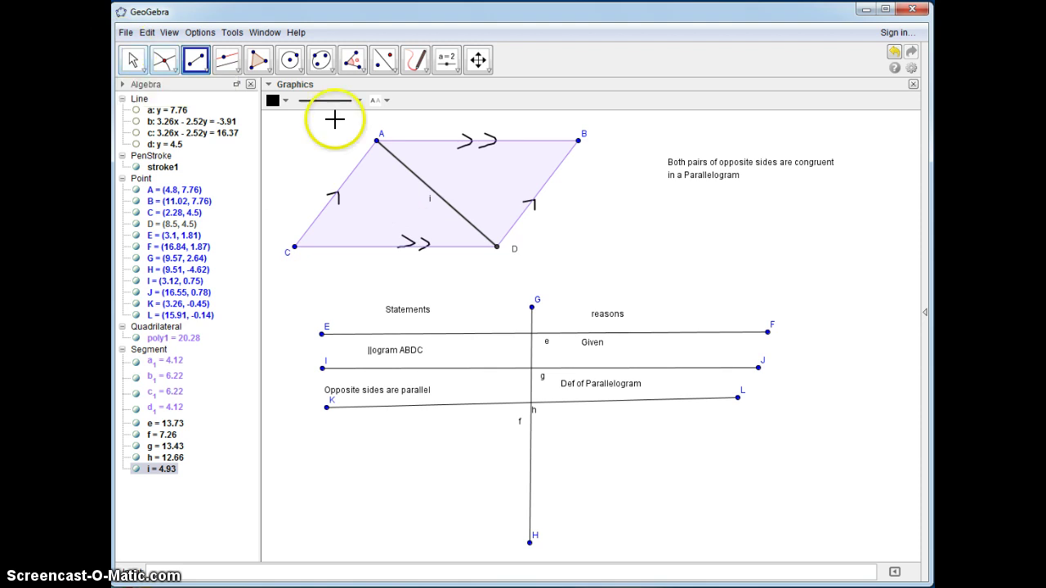
pyautogui.click(133, 59)
pyautogui.moveTo(738, 398); pyautogui.dragTo(738, 404)
# Start a new reason text entry below row line KL.
pyautogui.click(415, 60)
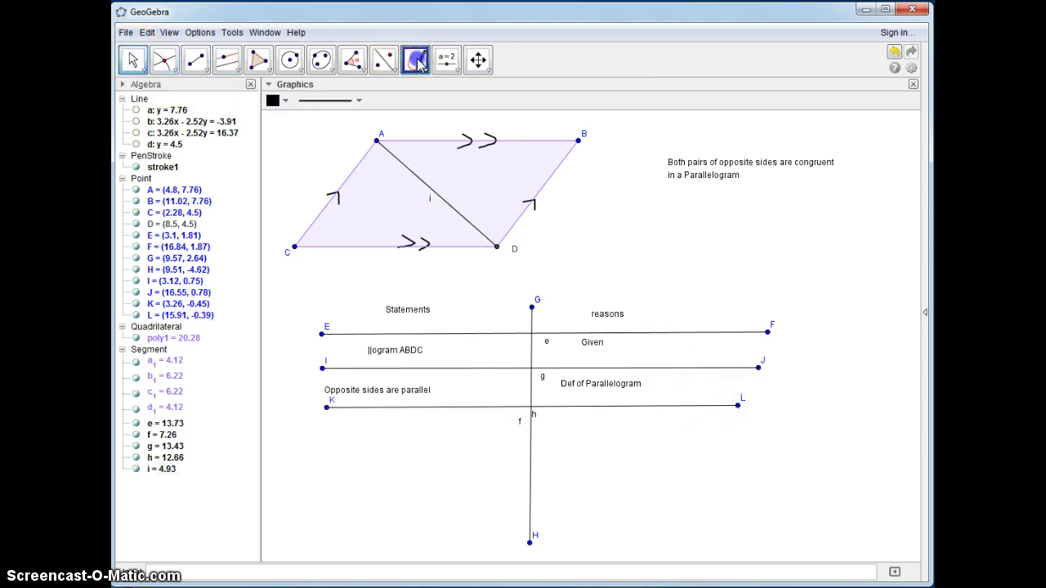
pyautogui.click(415, 60)
pyautogui.click(418, 83)
pyautogui.click(567, 433)
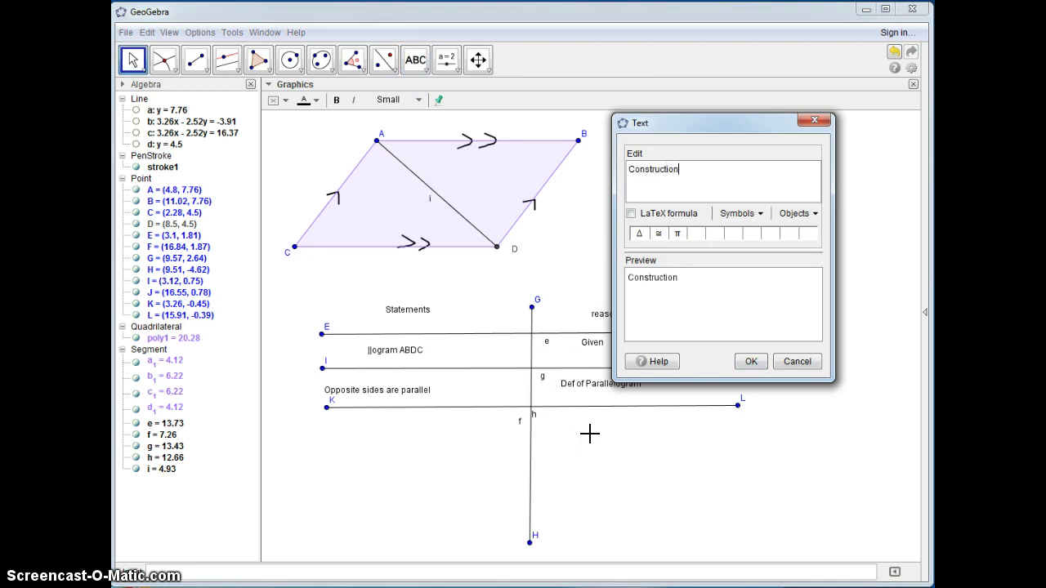
# Complete row three with reason 'Construction' and statement 'Draw diagonal AD'.
pyautogui.click(751, 361)
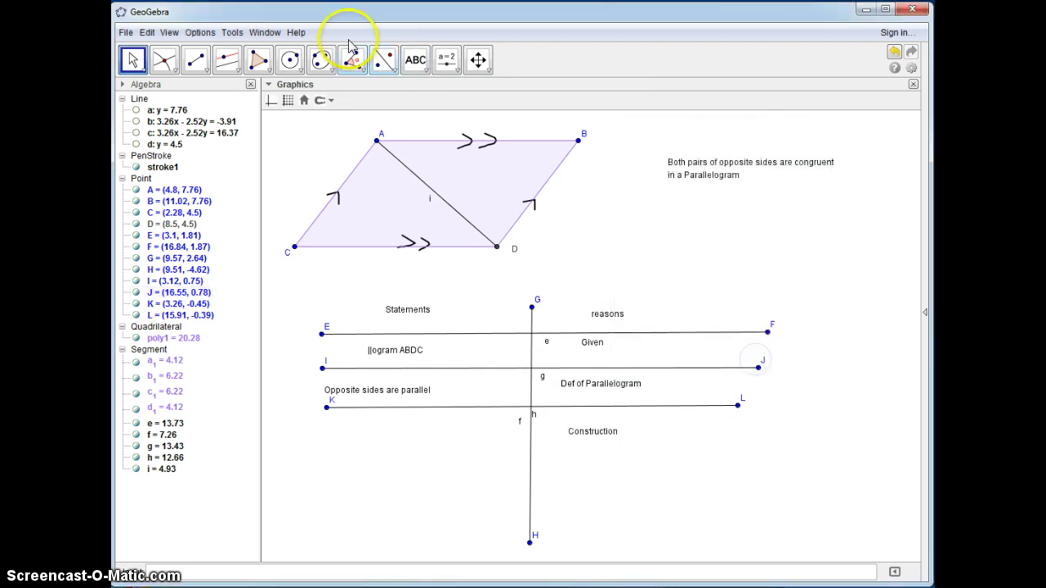
pyautogui.click(408, 59)
pyautogui.click(339, 427)
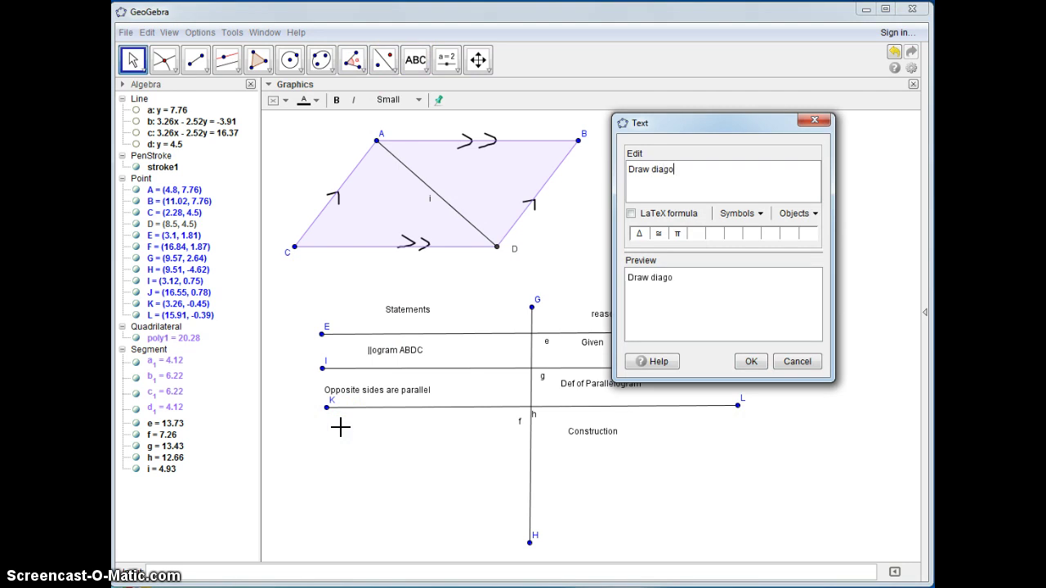
pyautogui.click(749, 361)
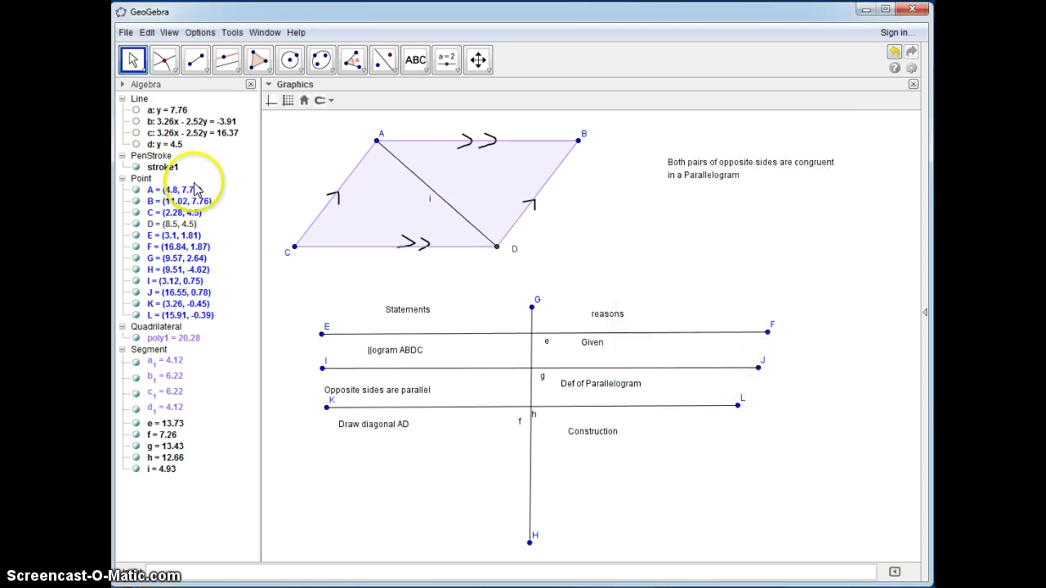
# Draw row line MN and add the statement 'AD ≅ AD' with segment bars over both ADs.
pyautogui.click(205, 67)
pyautogui.click(317, 437)
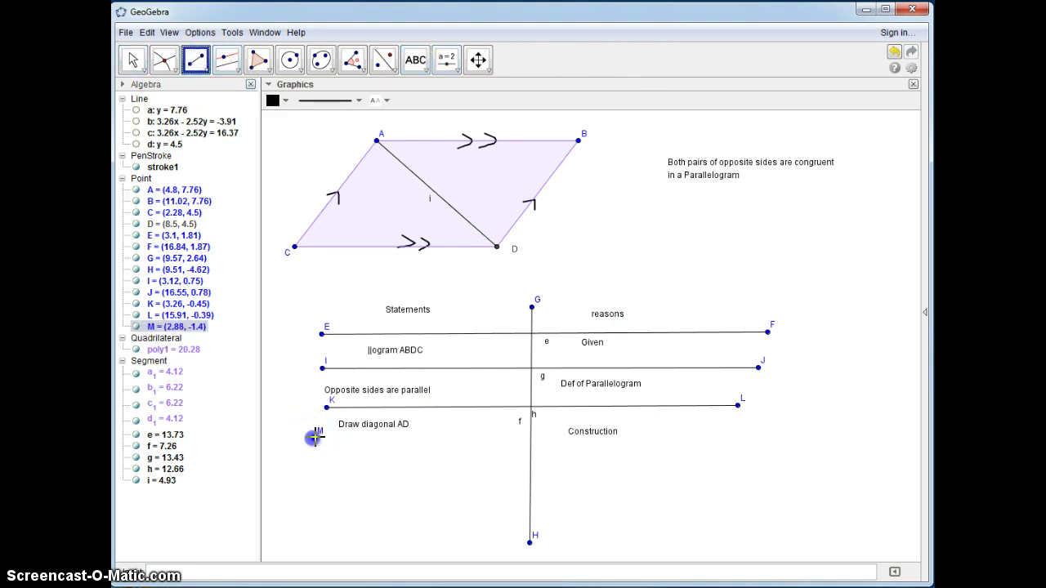
pyautogui.click(774, 442)
pyautogui.click(415, 60)
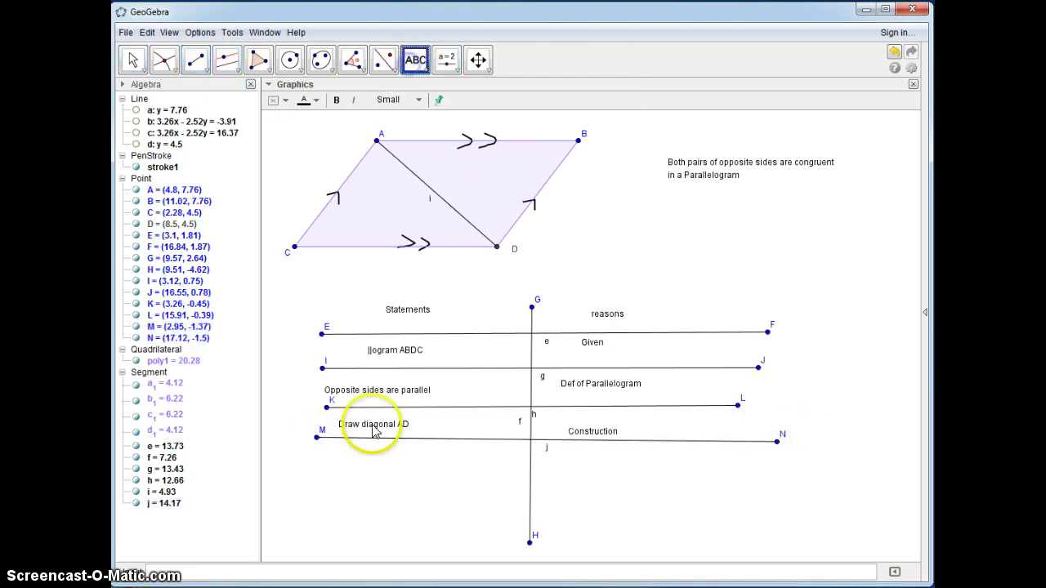
pyautogui.click(341, 463)
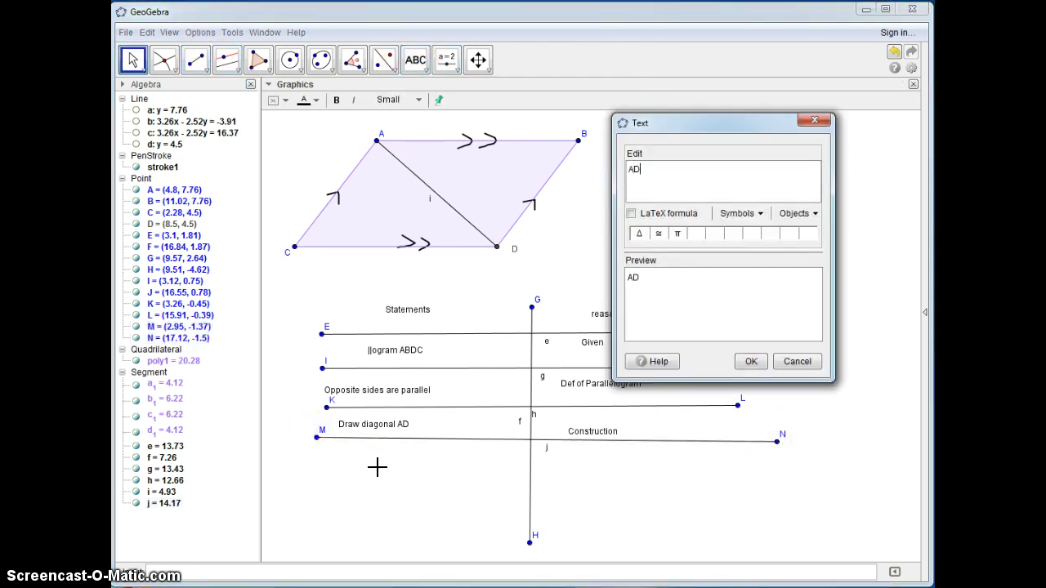
pyautogui.click(657, 234)
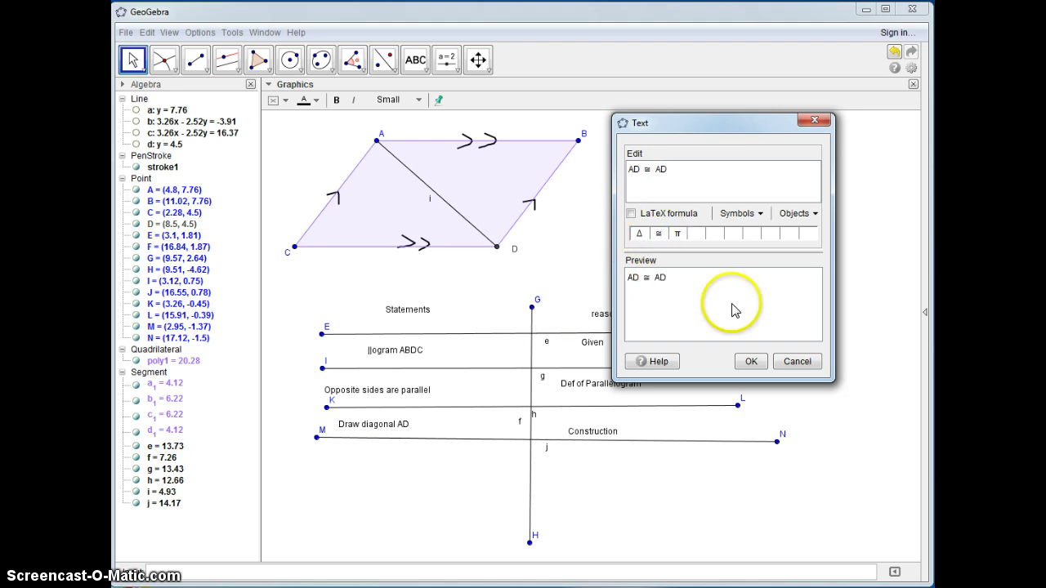
pyautogui.click(751, 361)
pyautogui.click(416, 63)
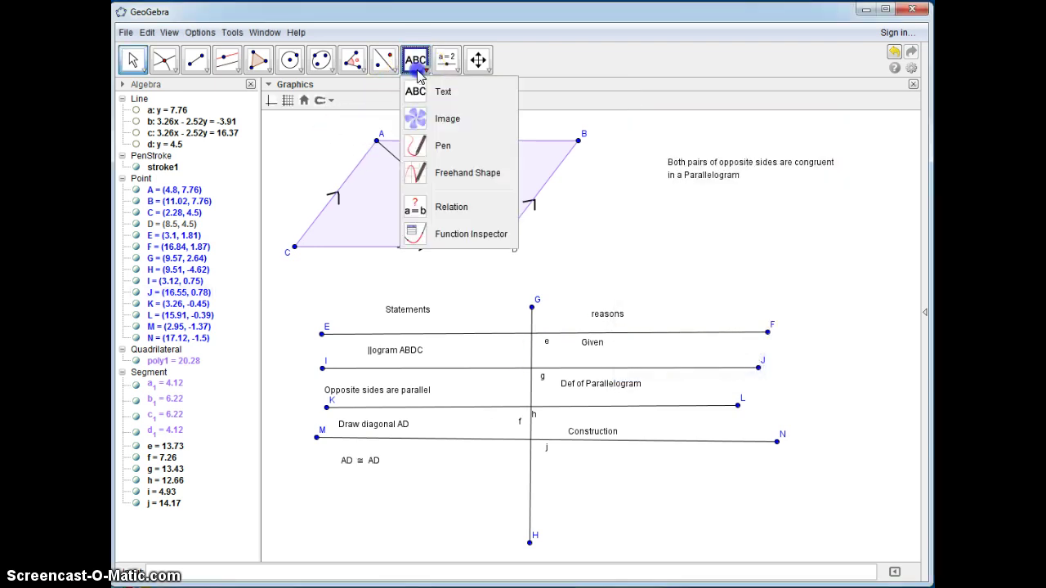
pyautogui.click(419, 141)
pyautogui.moveTo(340, 448); pyautogui.dragTo(379, 449)
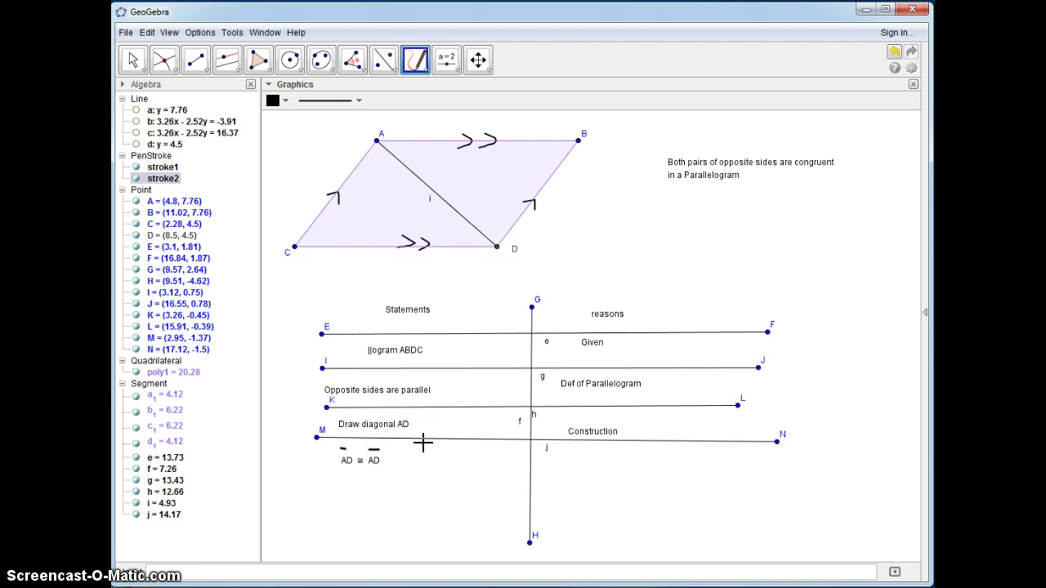
# Add the reason 'Reflexive Property' in the reasons column.
pyautogui.click(419, 72)
pyautogui.click(442, 91)
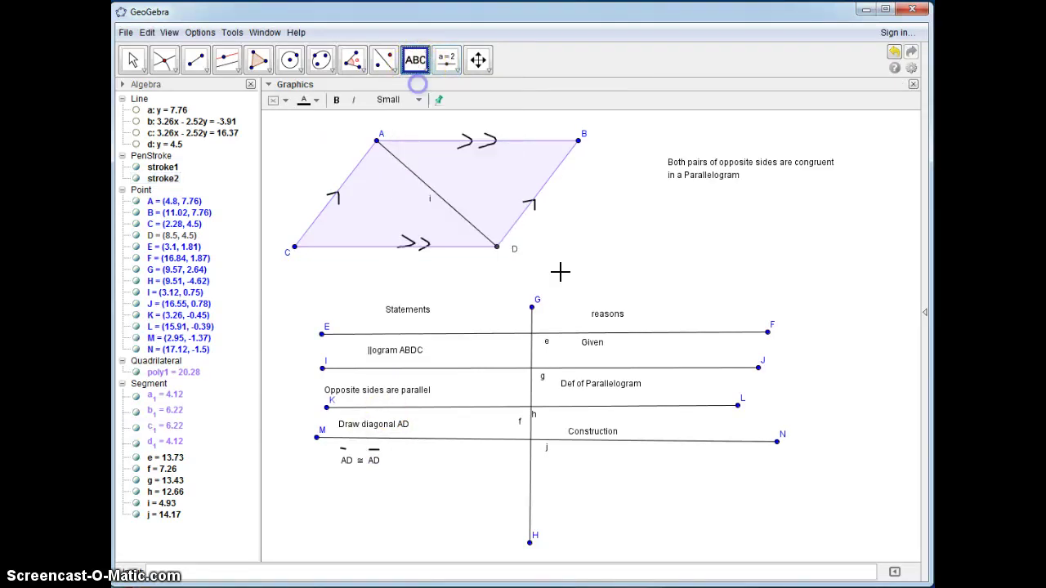
pyautogui.click(570, 468)
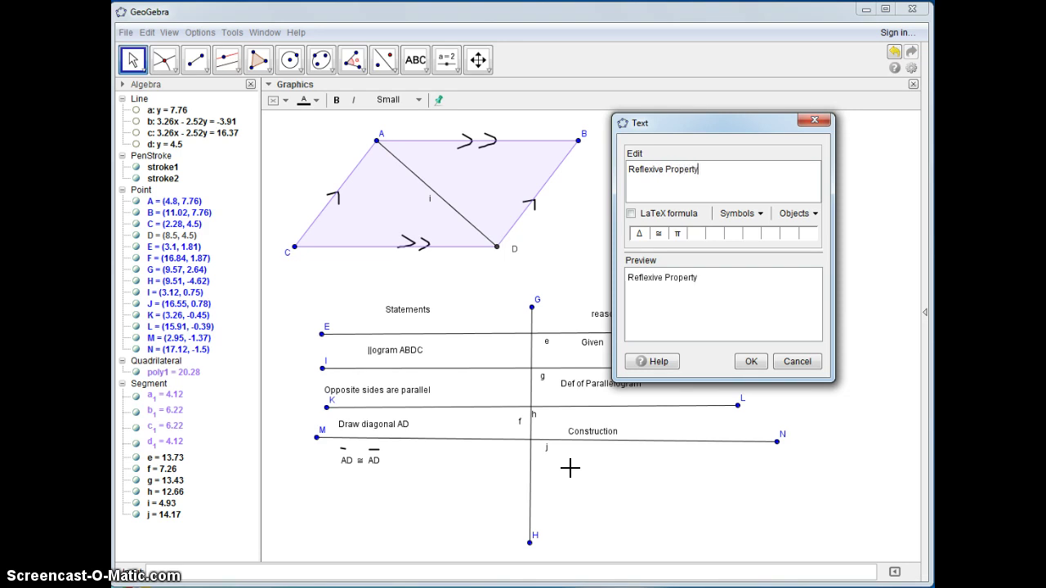
pyautogui.click(749, 362)
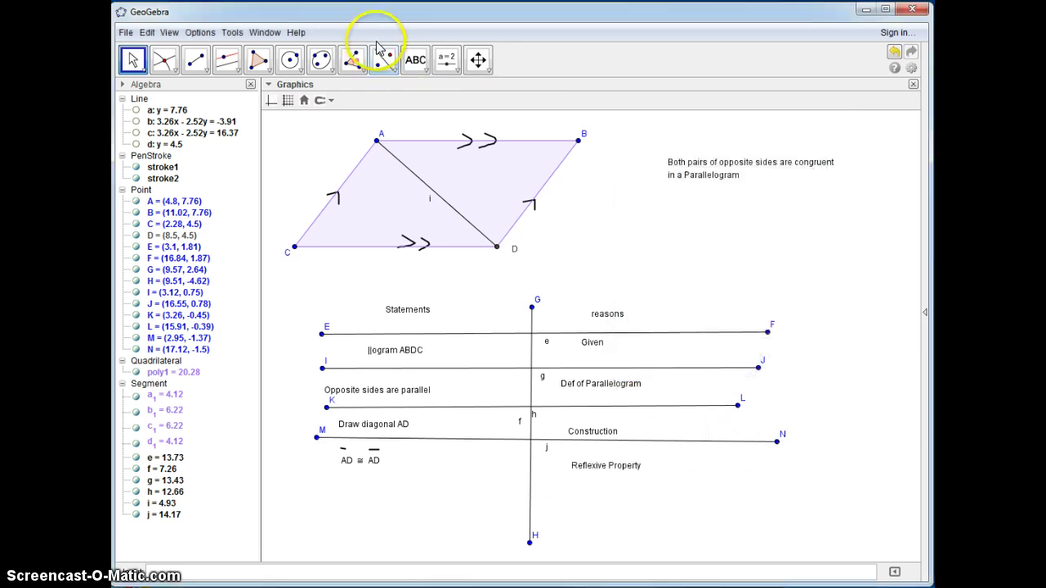
# Draw a congruence tick mark across diagonal AD with the pen.
pyautogui.click(415, 59)
pyautogui.click(416, 59)
pyautogui.click(437, 145)
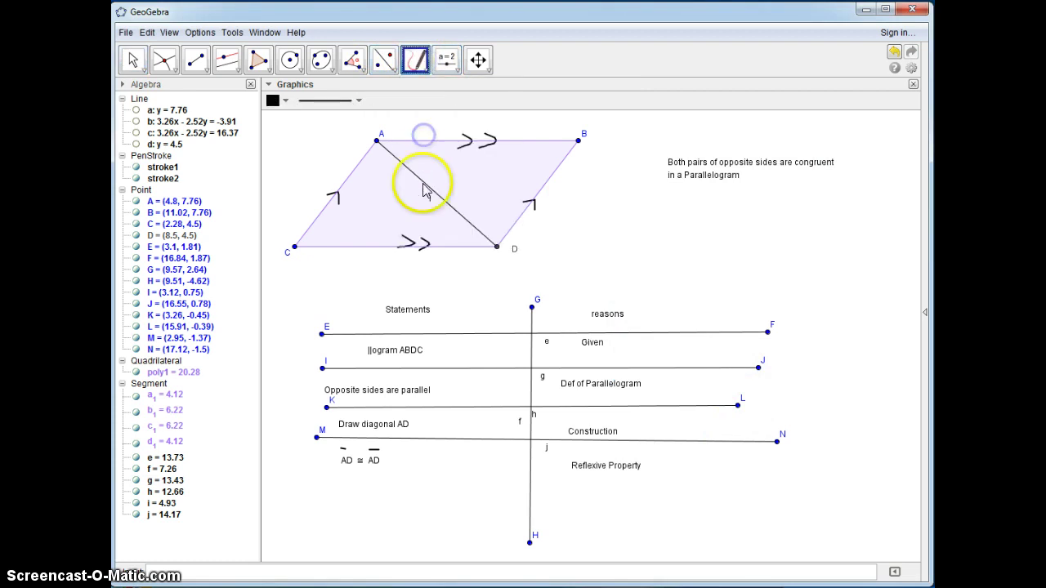
pyautogui.moveTo(425, 191); pyautogui.dragTo(434, 179)
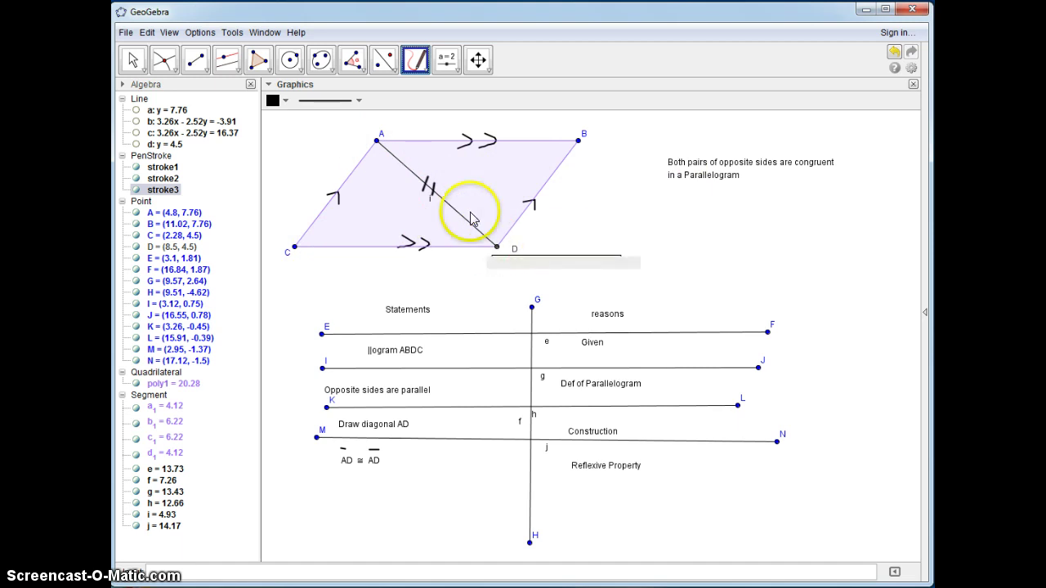
pyautogui.click(360, 66)
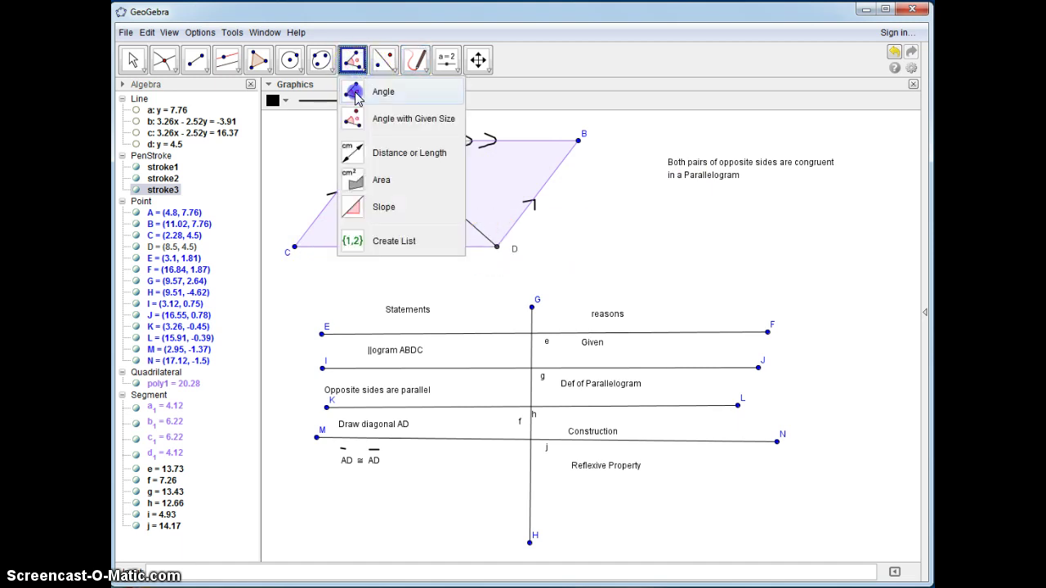
# Measure angle DAB at A and the matching angle ADC at D.
pyautogui.click(357, 93)
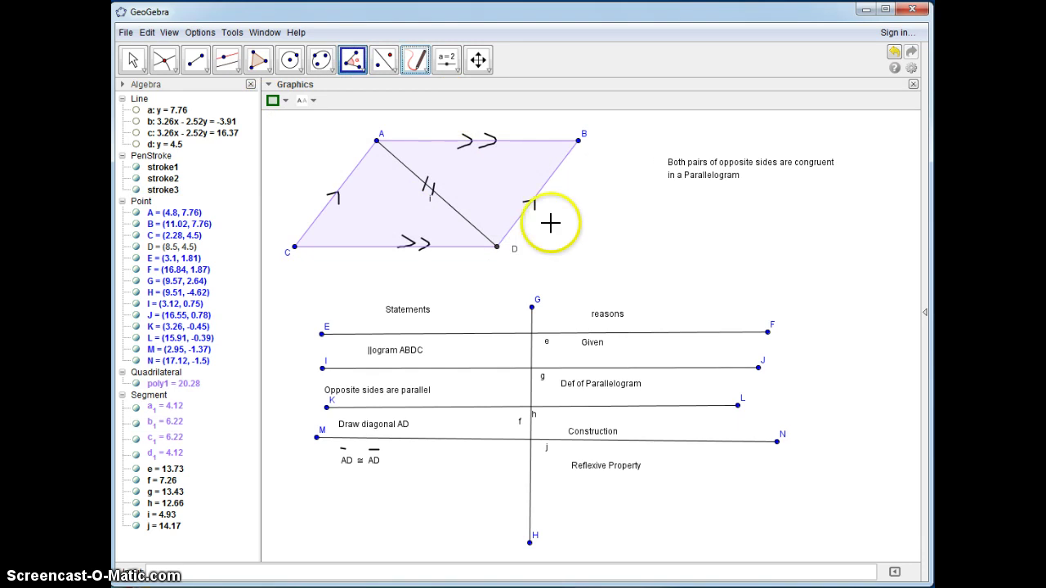
pyautogui.click(498, 245)
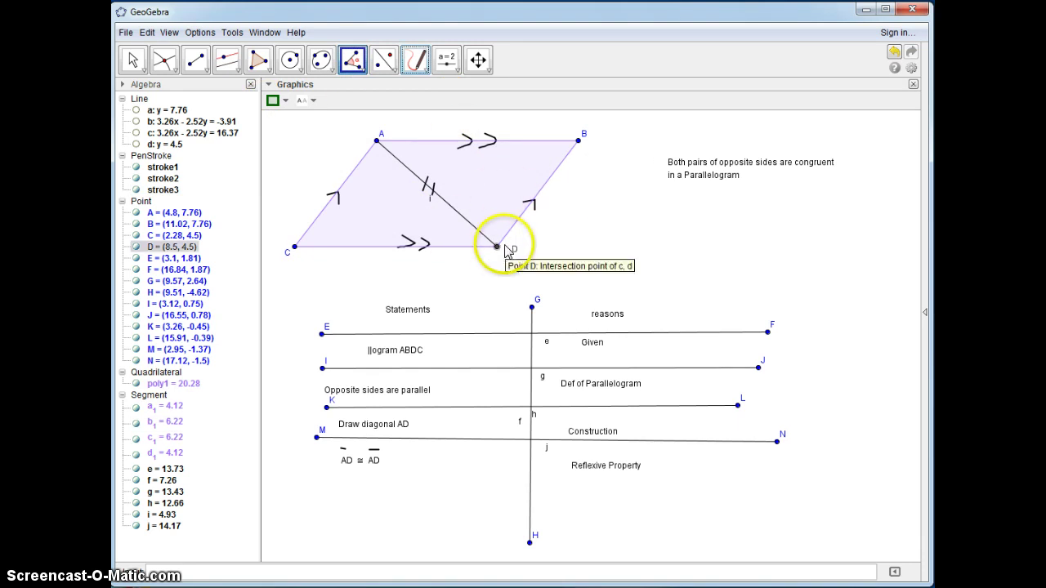
pyautogui.click(385, 155)
pyautogui.click(580, 141)
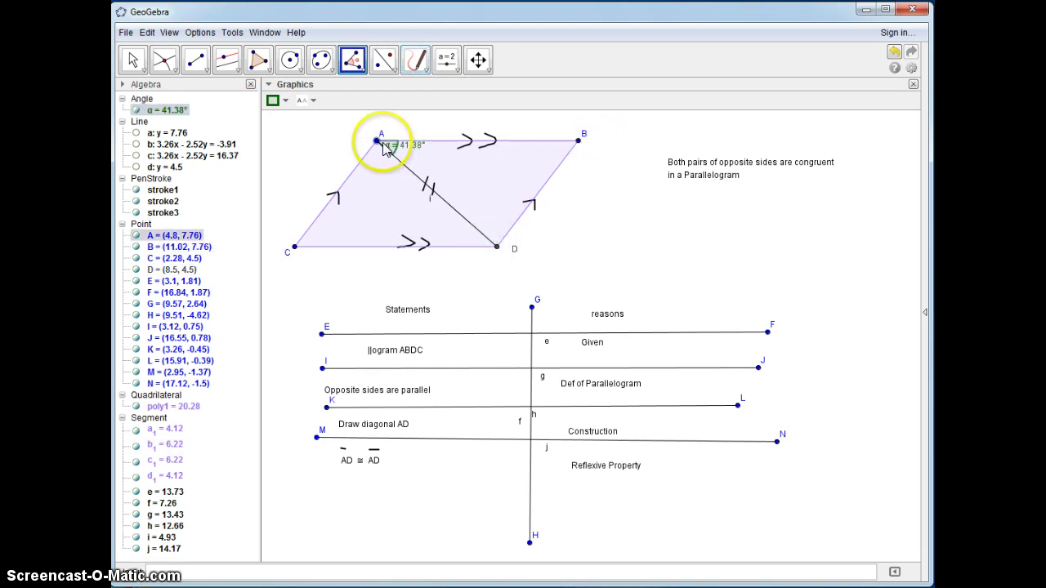
pyautogui.click(497, 244)
pyautogui.click(296, 248)
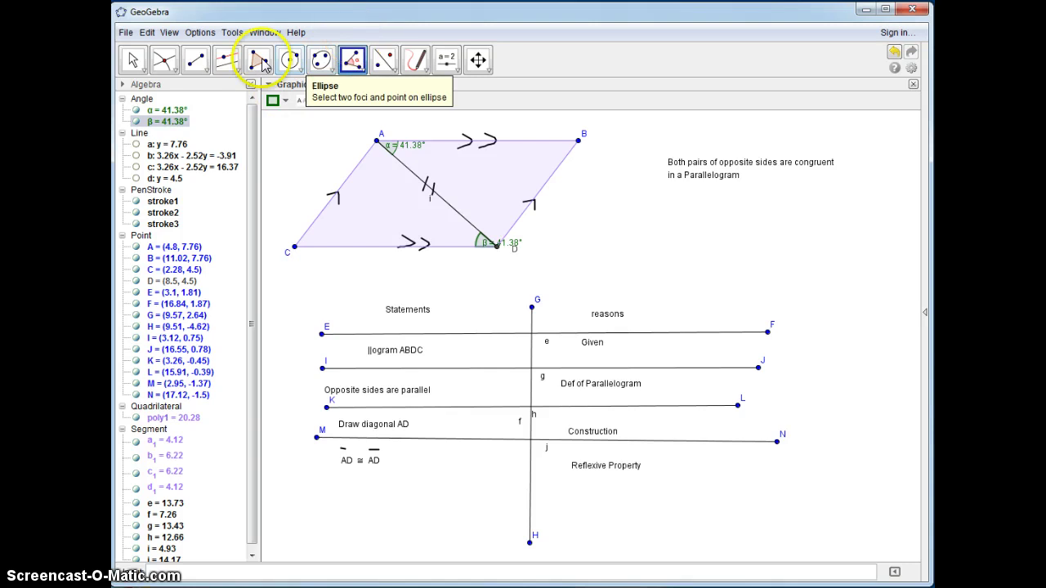
# Drag point A slightly up and left, then hide the α and β measurements.
pyautogui.click(131, 61)
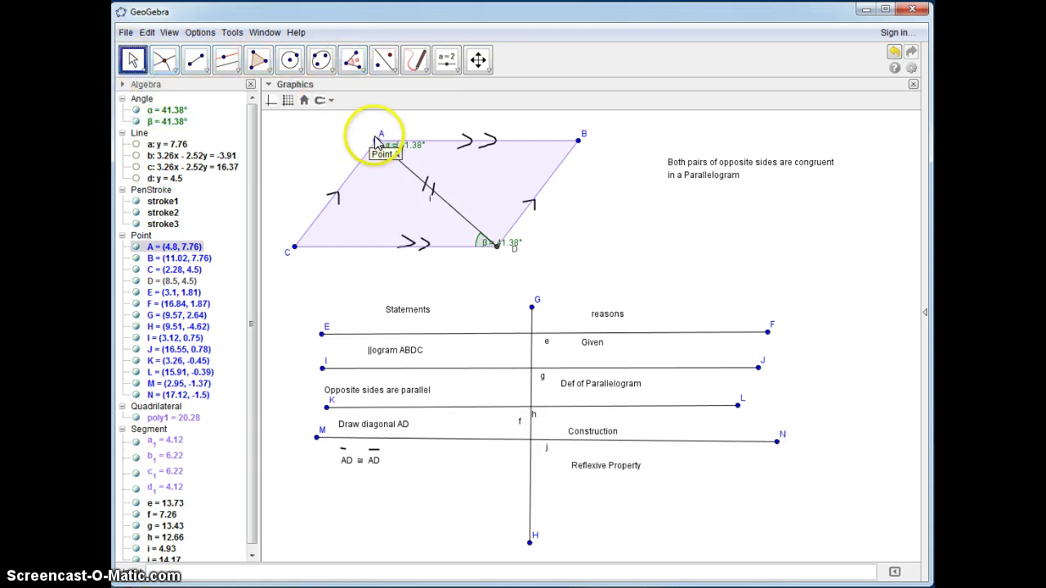
pyautogui.moveTo(376, 141)
pyautogui.mouseDown()
pyautogui.moveTo(357, 134)
pyautogui.moveTo(369, 143)
pyautogui.mouseUp()
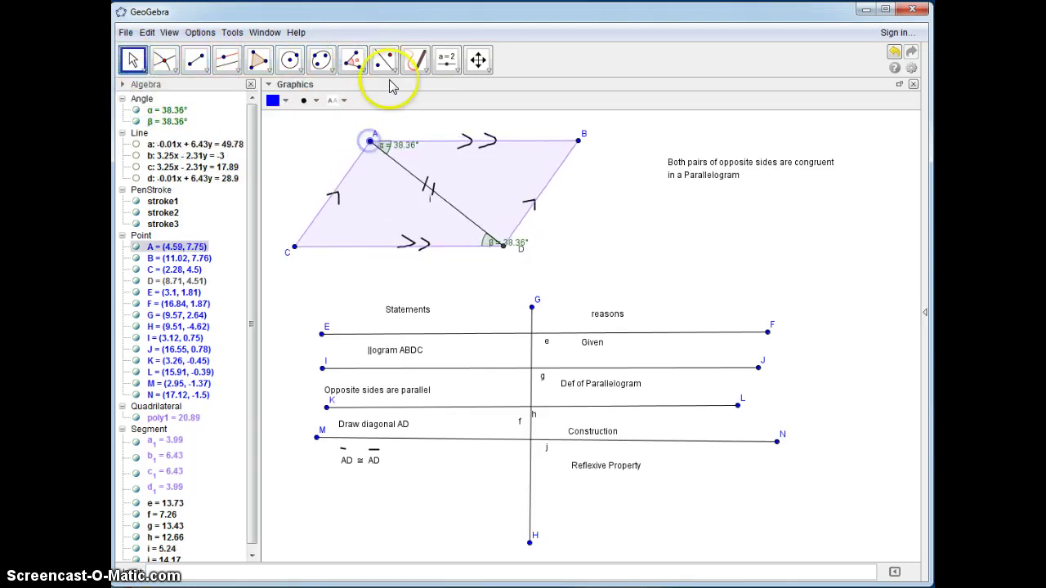
pyautogui.click(135, 110)
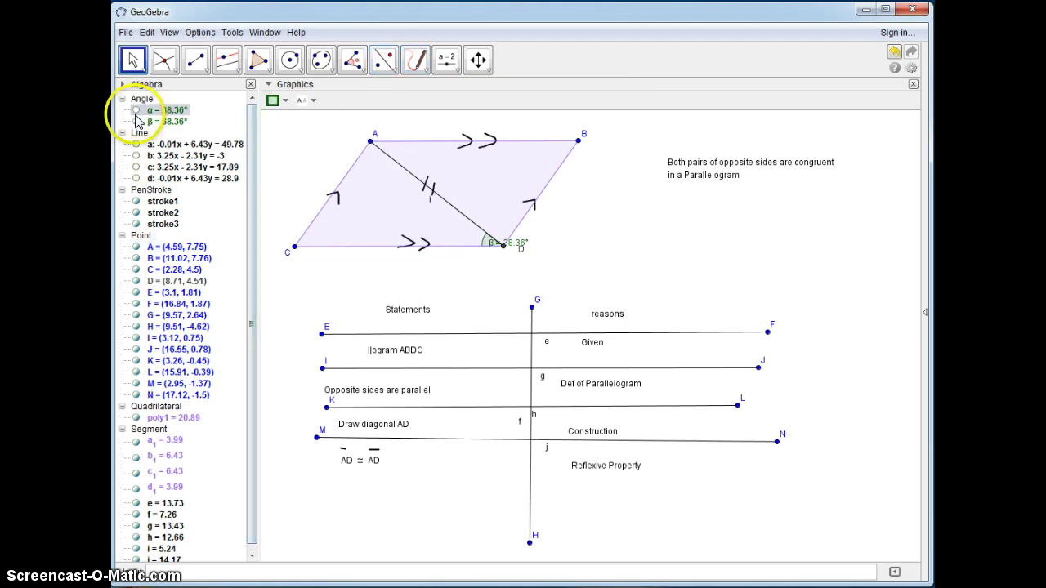
pyautogui.click(135, 121)
# Draw single freehand arc marks at angles A and D.
pyautogui.click(416, 59)
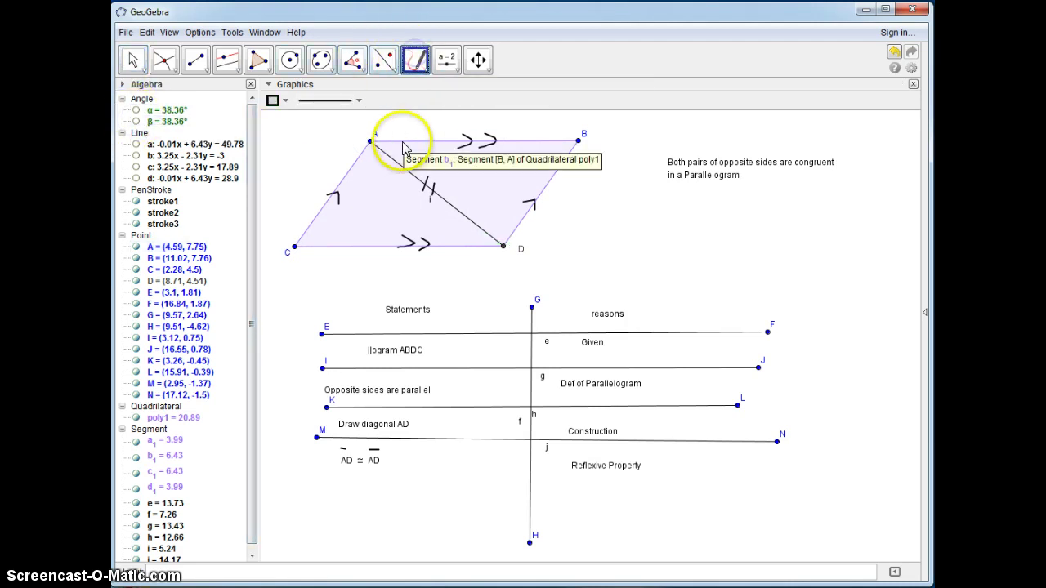
pyautogui.moveTo(399, 145); pyautogui.dragTo(400, 143)
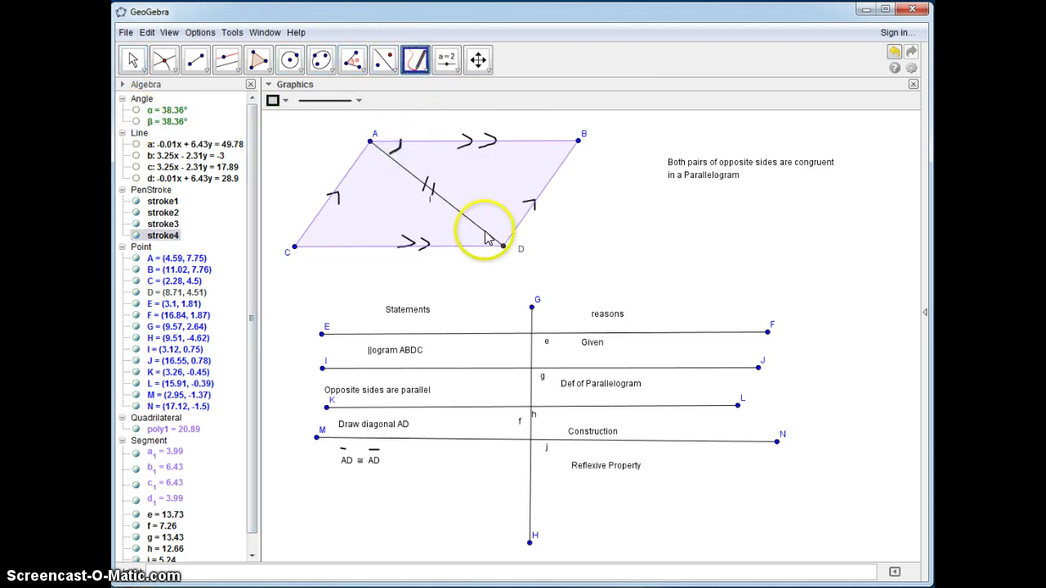
pyautogui.moveTo(485, 232); pyautogui.dragTo(482, 246)
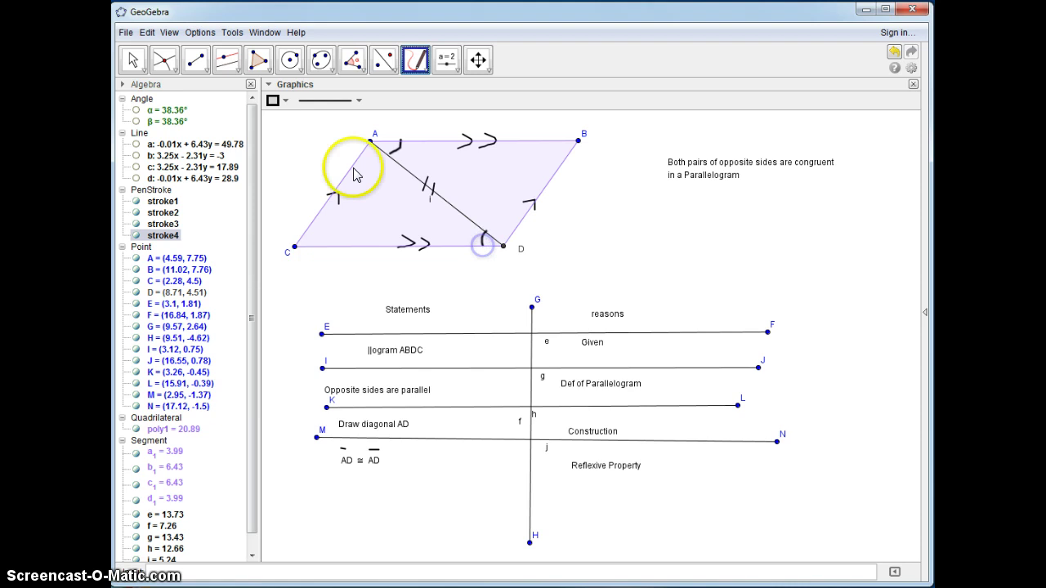
# Draw row line OP below the Reflexive Property row.
pyautogui.click(415, 60)
pyautogui.click(418, 90)
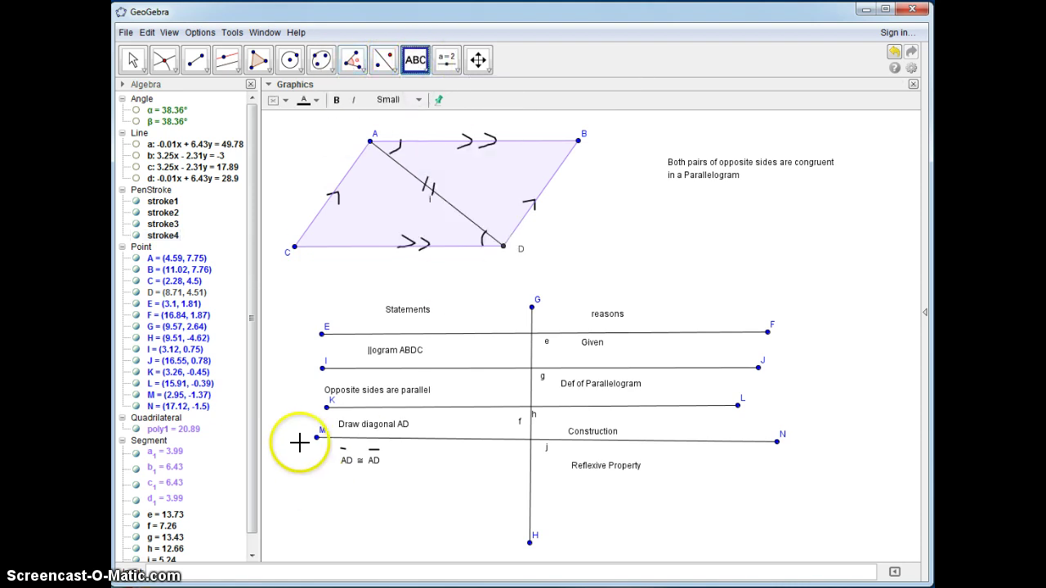
pyautogui.click(196, 61)
pyautogui.click(331, 483)
pyautogui.click(763, 483)
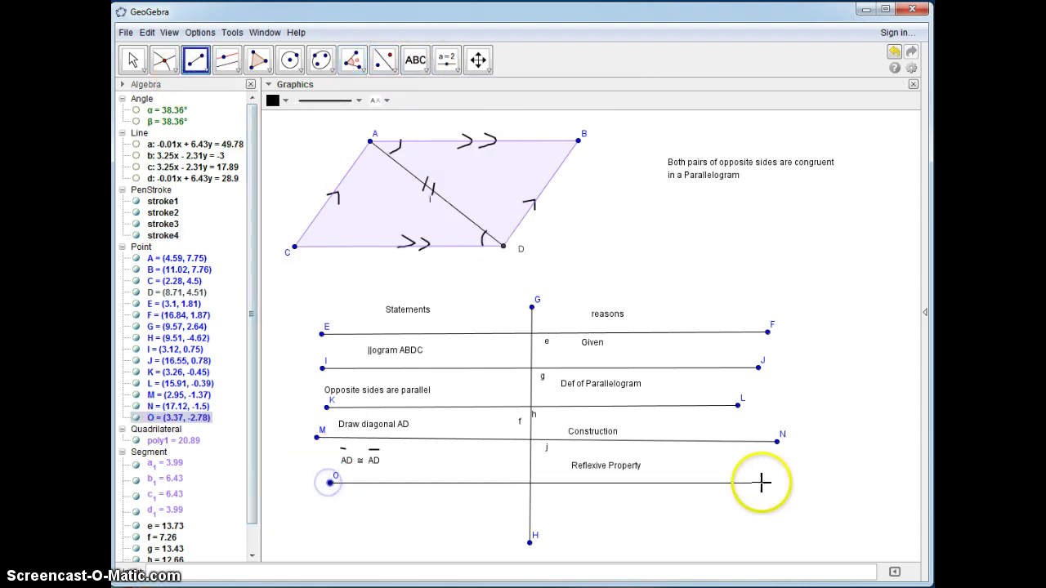
# Add the statement '< DAB ≅ < ADC' below row line OP.
pyautogui.click(415, 61)
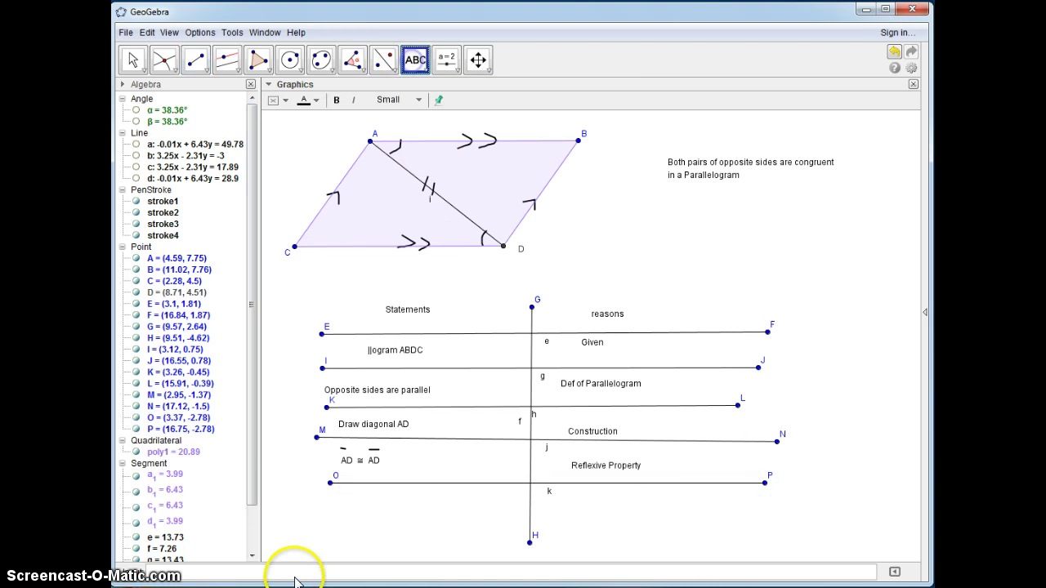
pyautogui.click(326, 509)
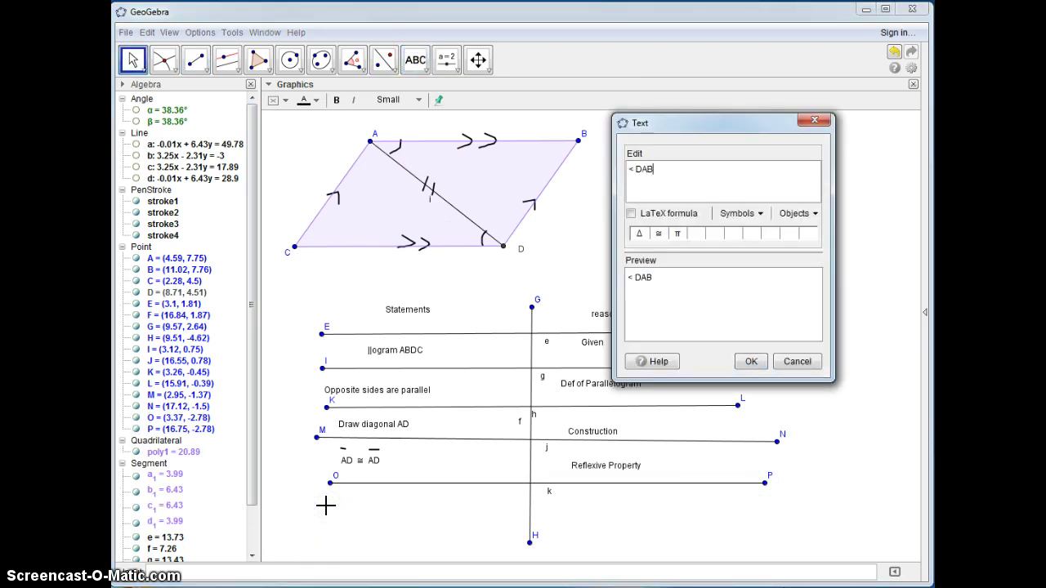
pyautogui.click(659, 233)
pyautogui.click(647, 267)
pyautogui.click(750, 361)
pyautogui.click(771, 409)
pyautogui.click(398, 146)
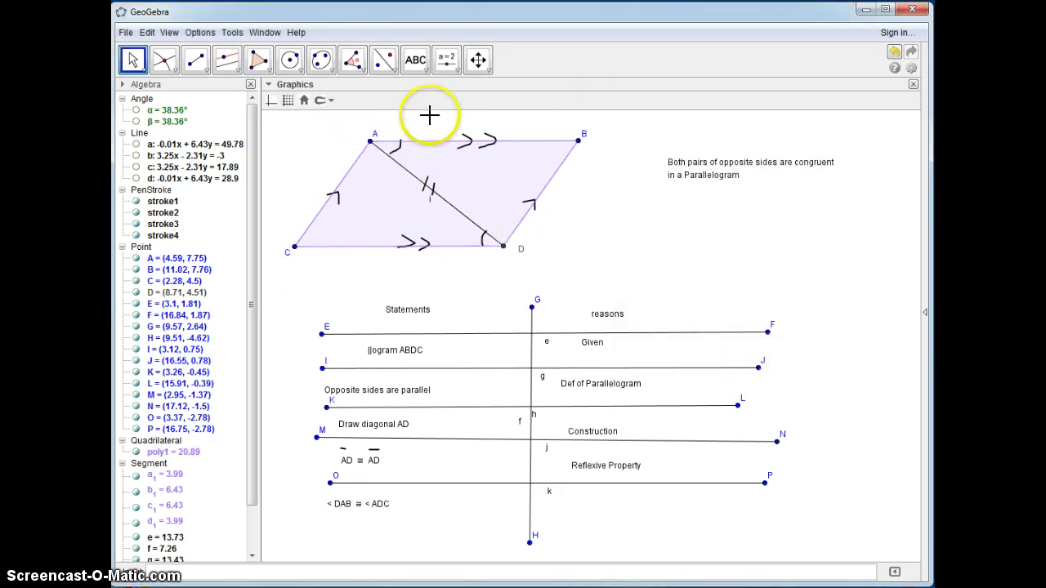
# Draw double arc marks at angles A and D with the pen.
pyautogui.click(416, 59)
pyautogui.click(422, 144)
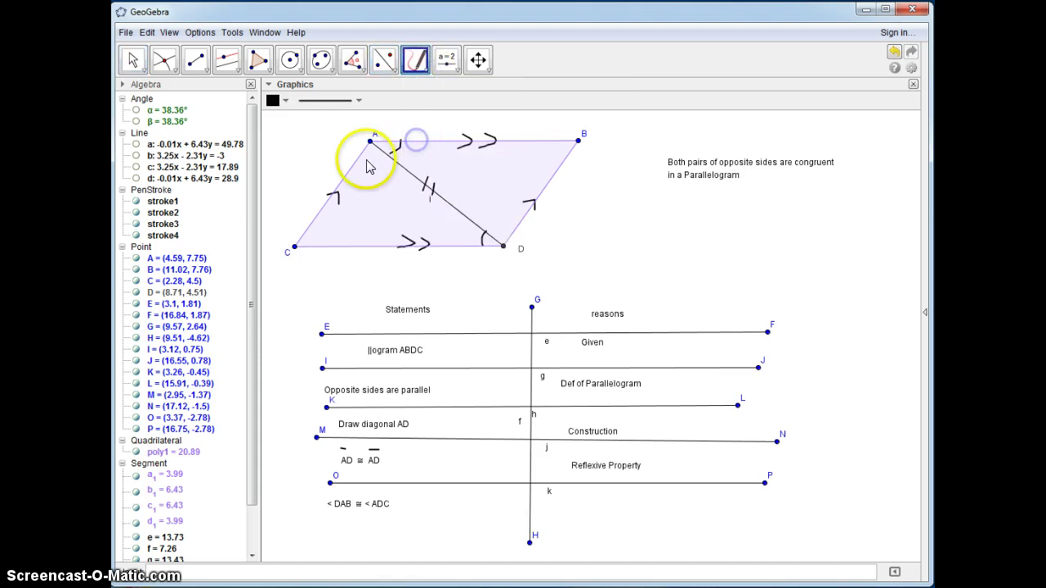
pyautogui.moveTo(361, 157); pyautogui.dragTo(384, 156)
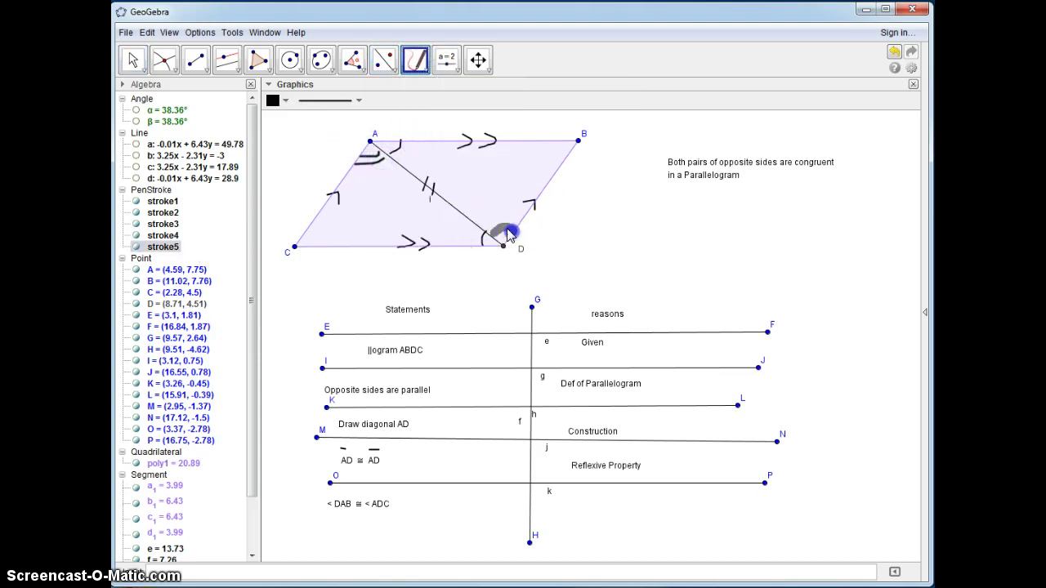
pyautogui.moveTo(508, 234)
pyautogui.mouseDown()
pyautogui.moveTo(495, 226)
pyautogui.moveTo(517, 225)
pyautogui.mouseUp()
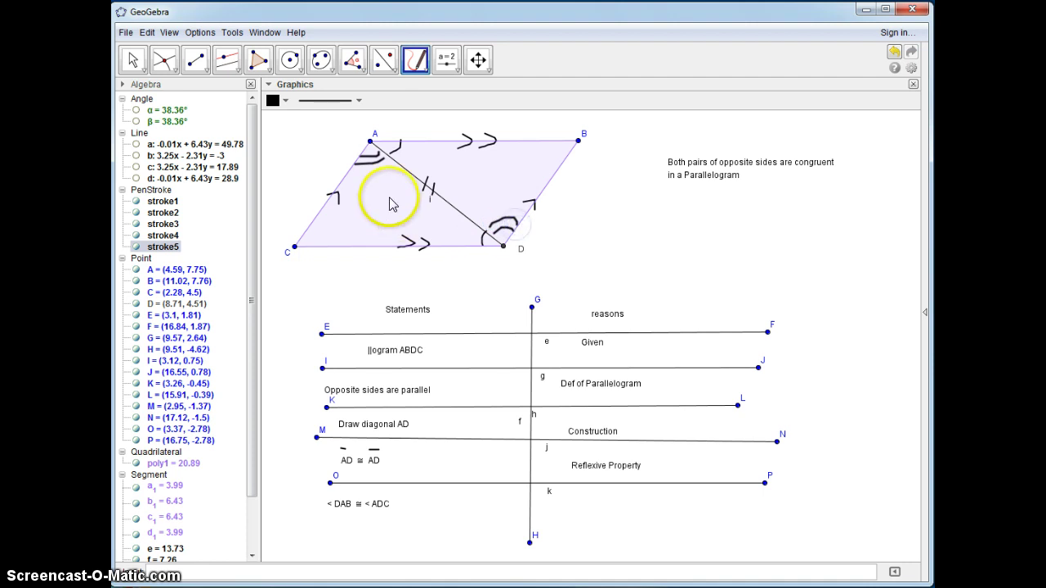
# Add the statement '< CAD ≅ < BDA' beside '< DAB ≅ < ADC'.
pyautogui.click(417, 69)
pyautogui.click(418, 96)
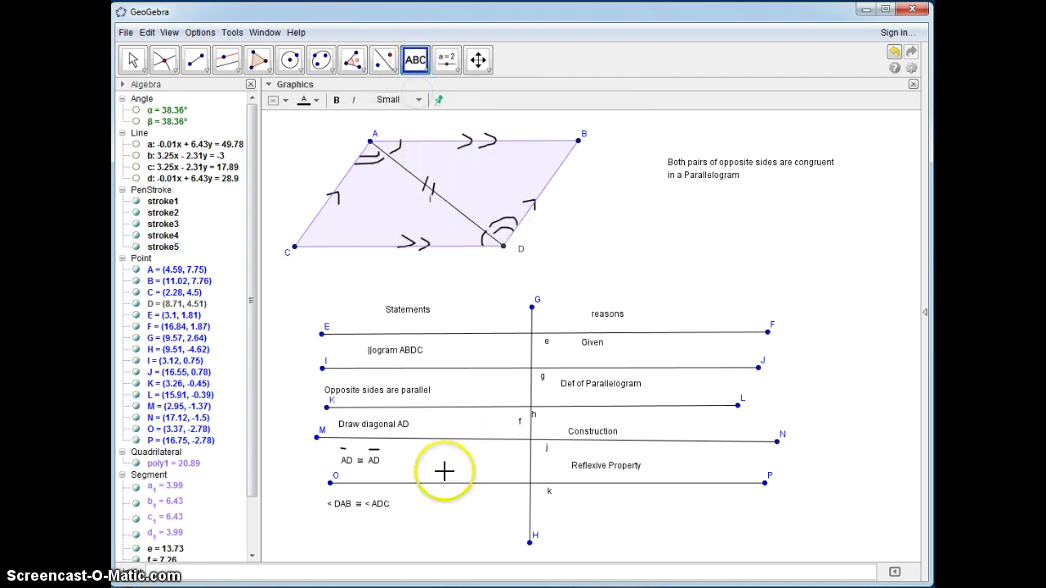
pyautogui.click(428, 496)
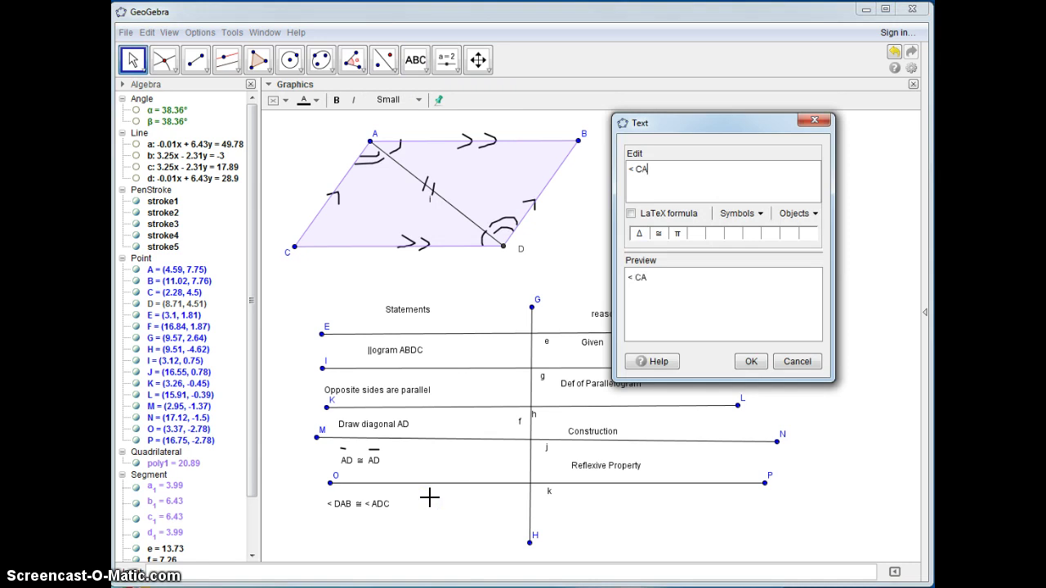
pyautogui.click(660, 233)
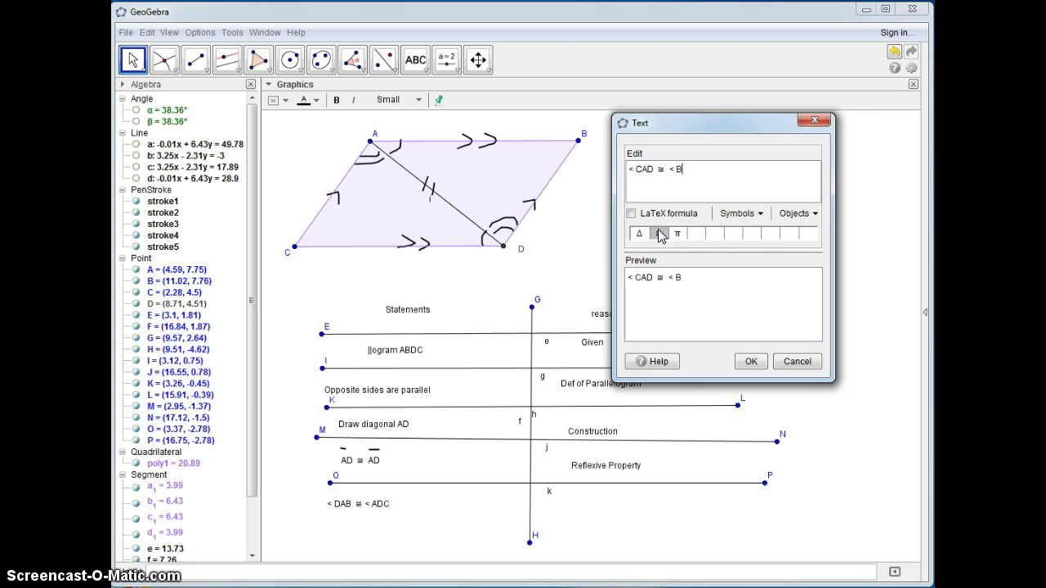
pyautogui.click(747, 360)
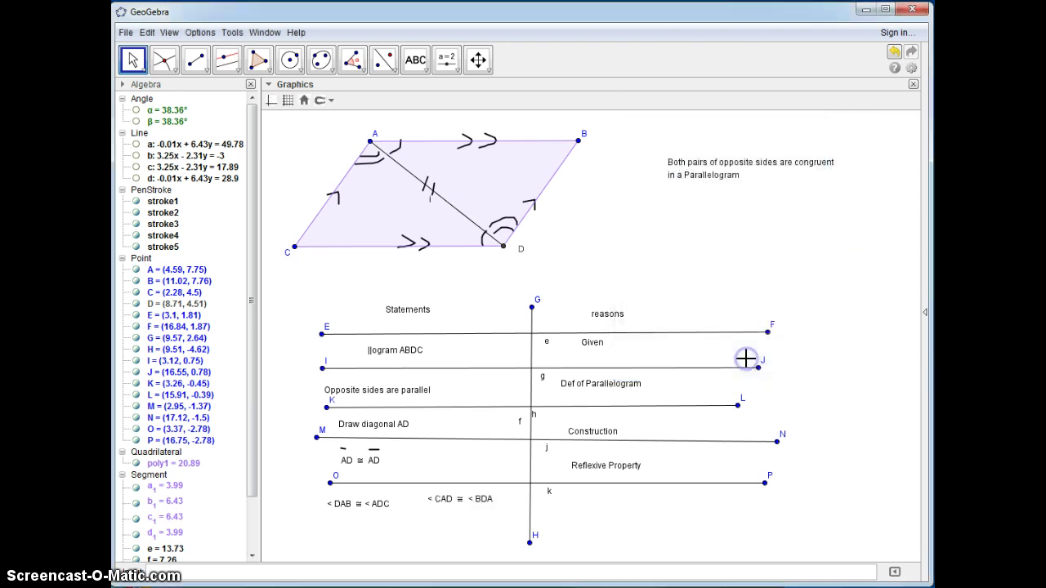
# Add the reason 'Alternate Interior Angles' under Reflexive Property.
pyautogui.click(415, 59)
pyautogui.click(585, 498)
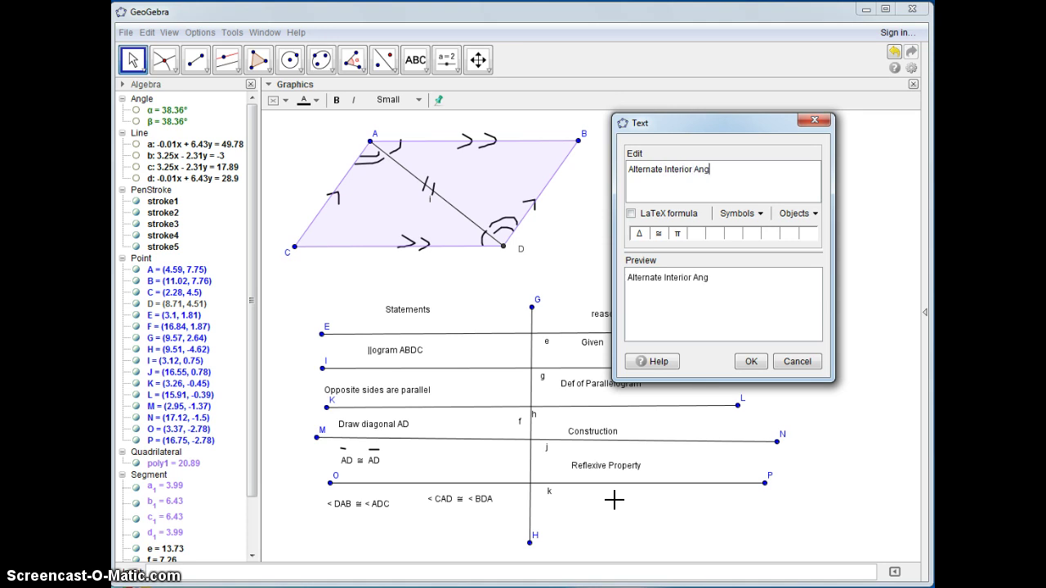
pyautogui.click(751, 361)
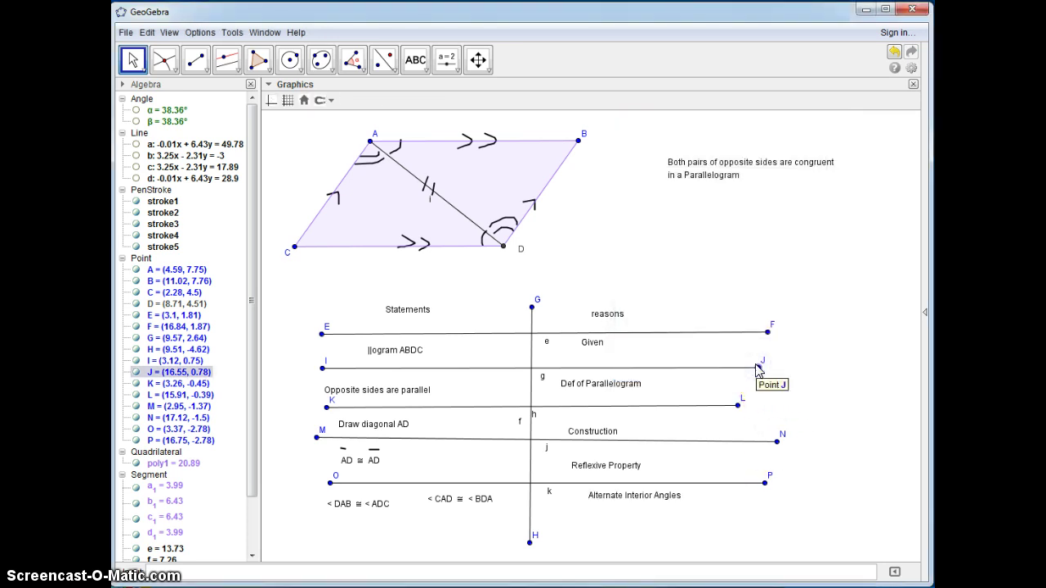
# Draw row line QR and add the reason 'ASA Postulate' beneath it.
pyautogui.click(196, 59)
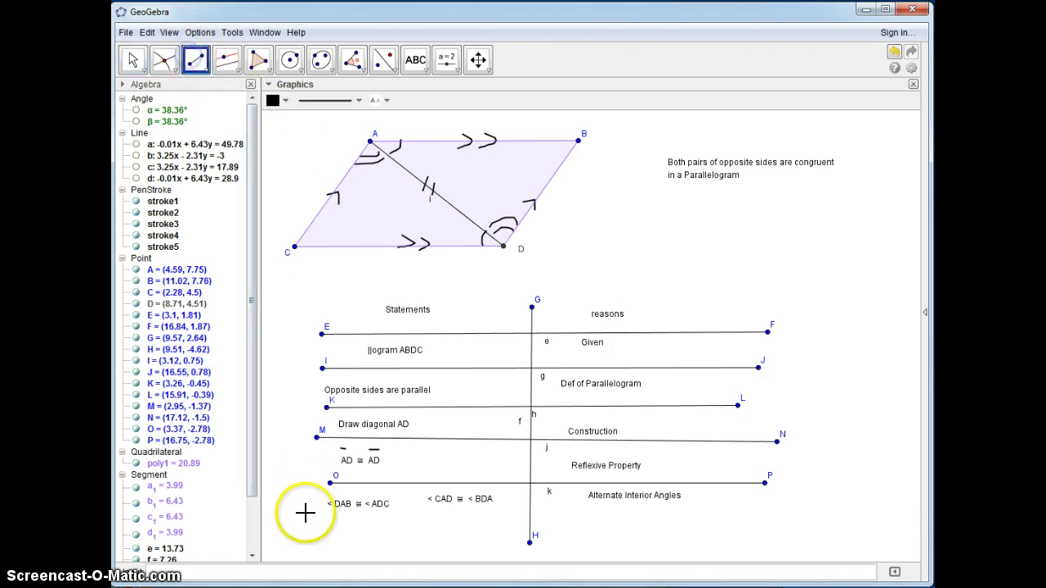
pyautogui.click(317, 517)
pyautogui.click(794, 514)
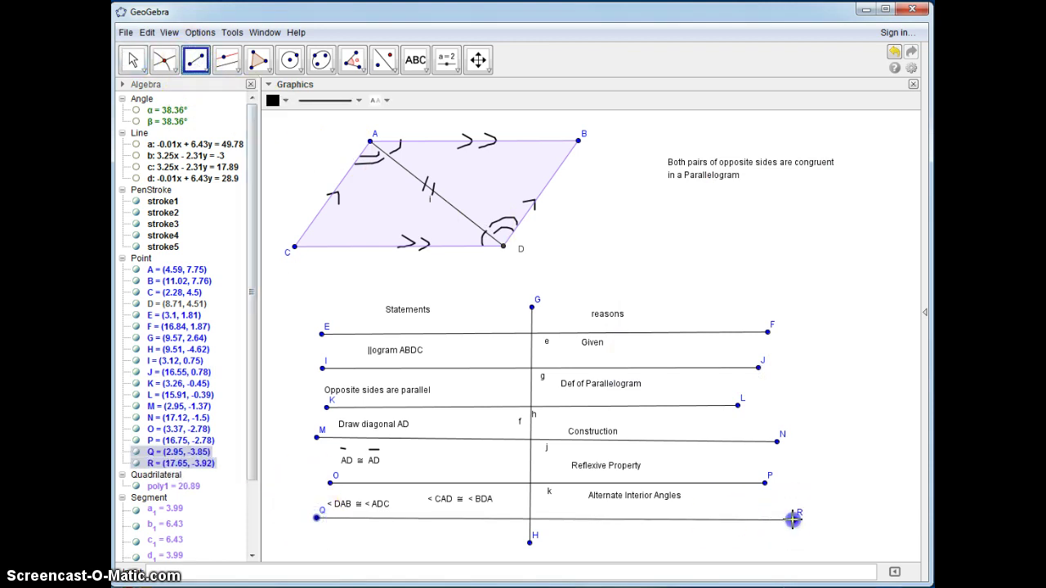
pyautogui.click(415, 61)
pyautogui.click(589, 533)
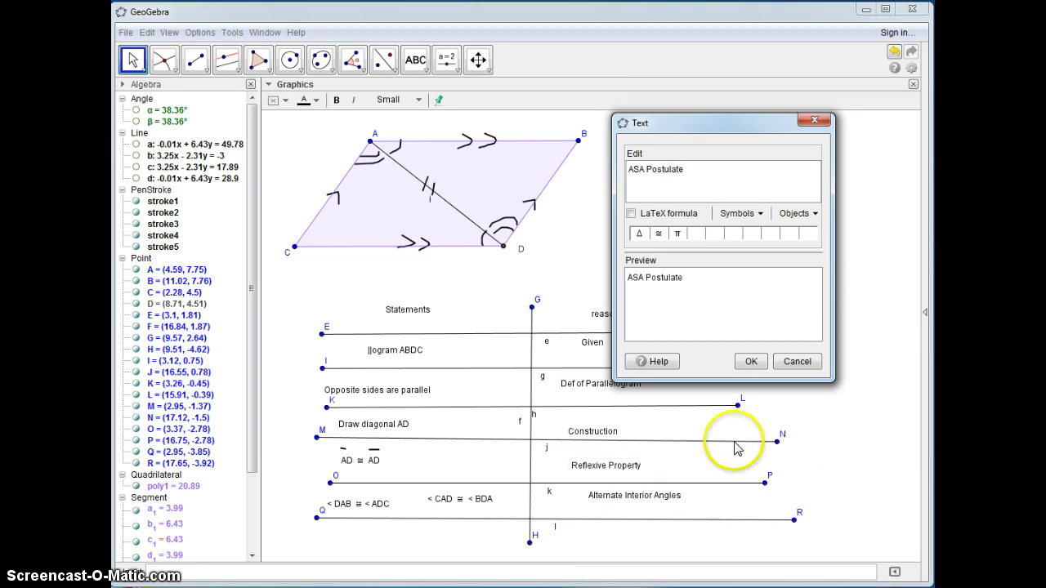
pyautogui.click(751, 371)
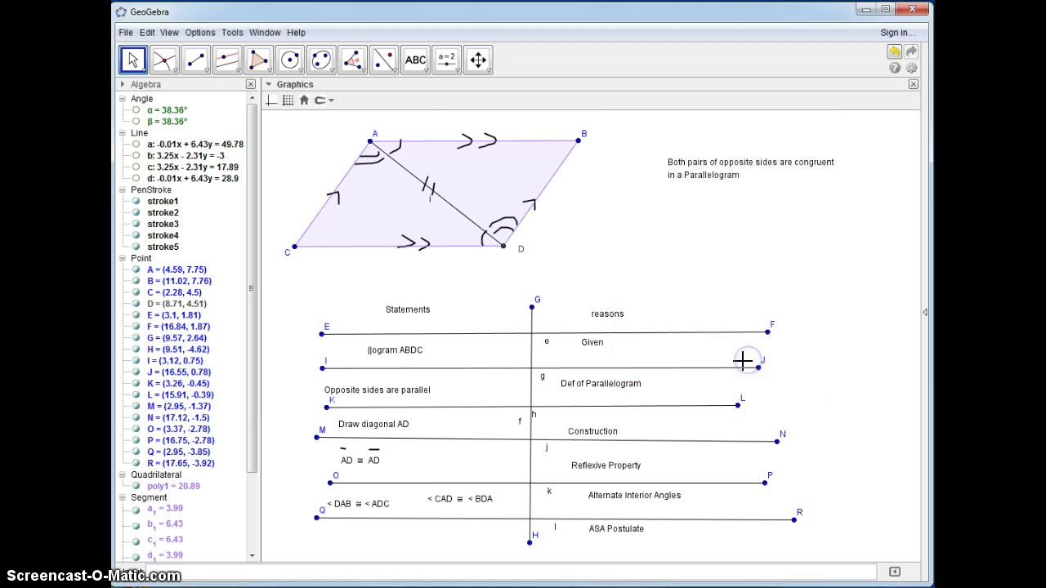
# Begin the final statement 'ΔADC ≅ Δ' using the triangle and congruence symbols.
pyautogui.click(415, 60)
pyautogui.click(400, 535)
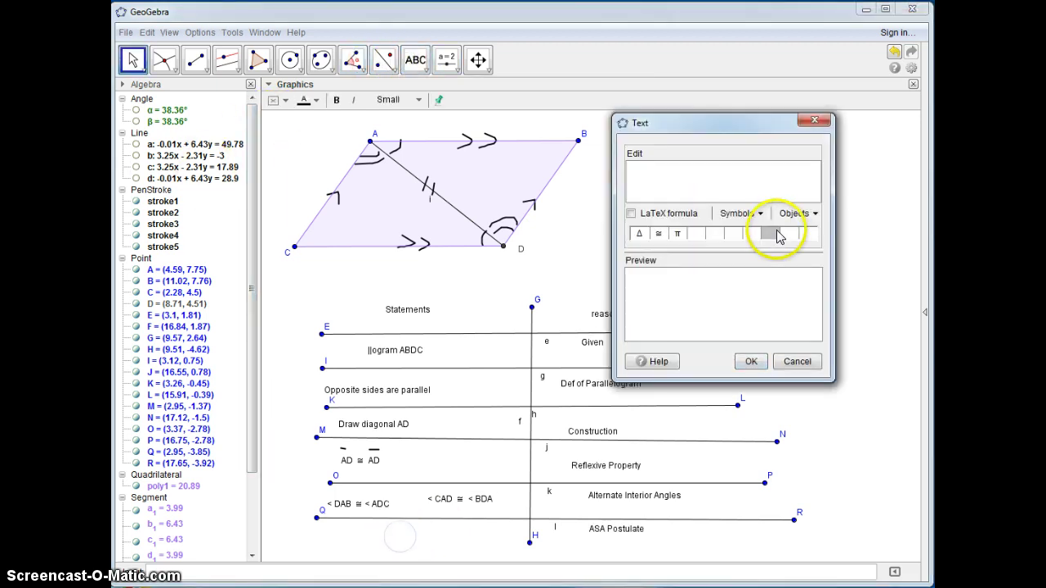
pyautogui.click(640, 234)
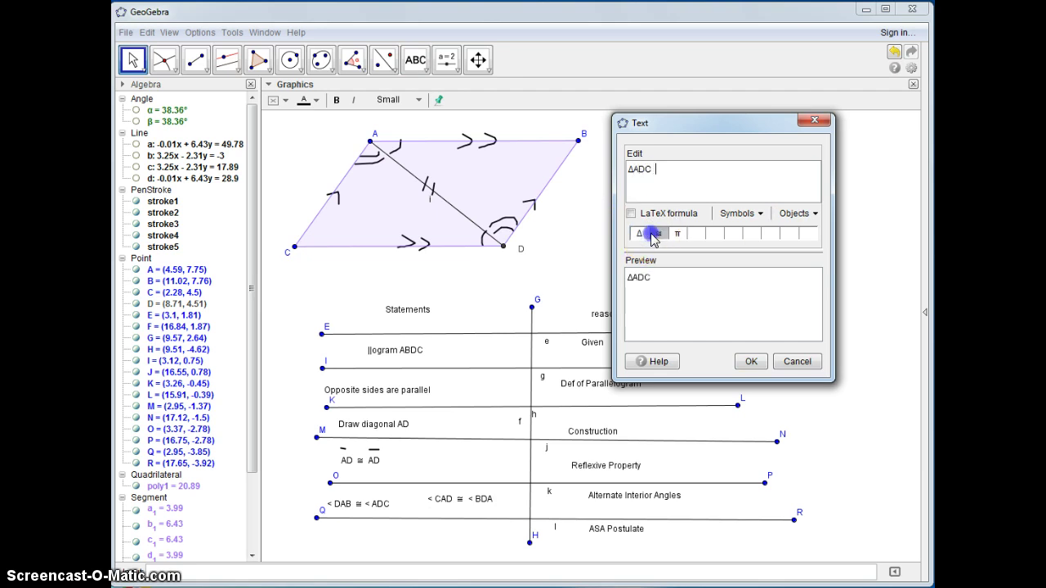
pyautogui.click(642, 237)
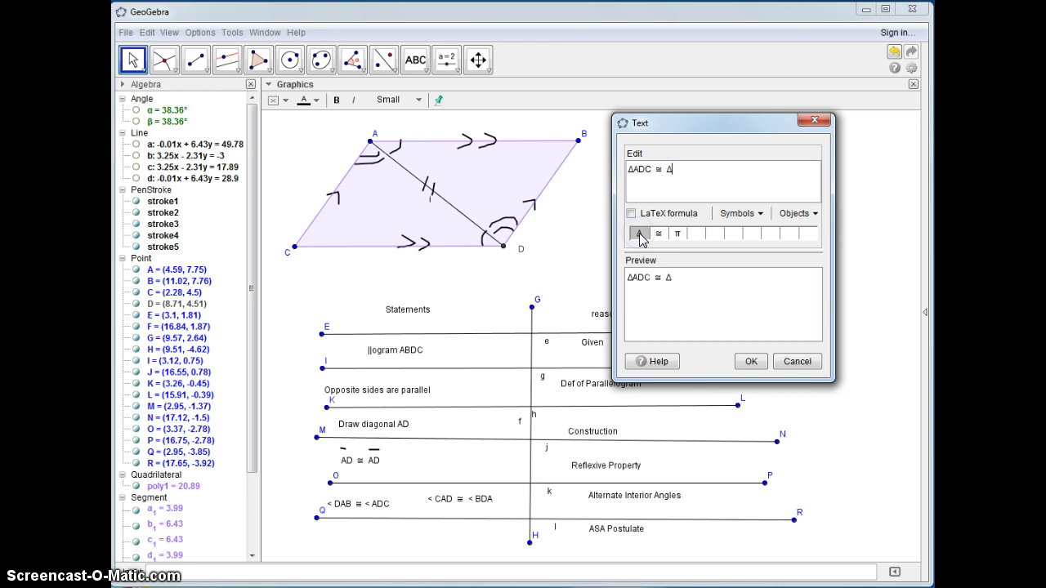